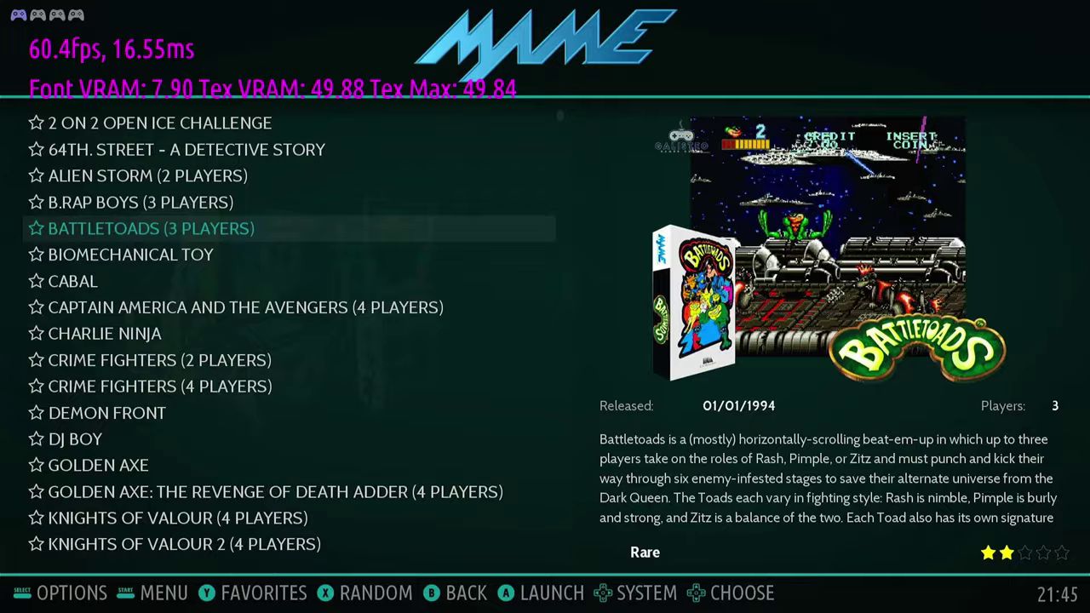
Set the emulator for Battletoads to LIBRETRO / MAME2010 in its advanced game options
key("F1")
key("Down")
key("Down")
key("Down")
key("Down")
key("Down")
key("Down")
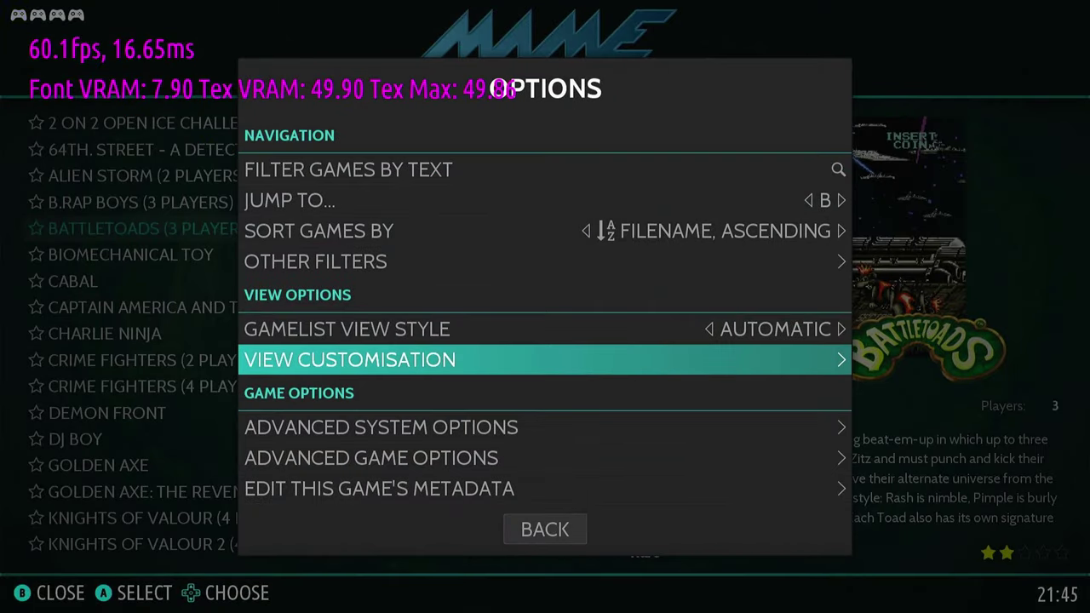
key("Down")
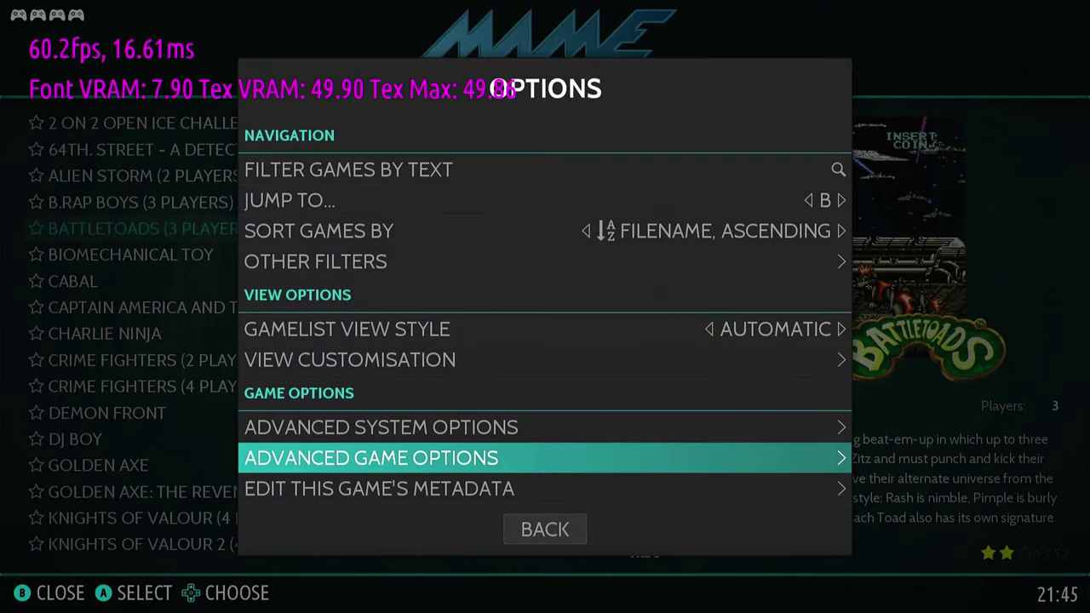
key("Return")
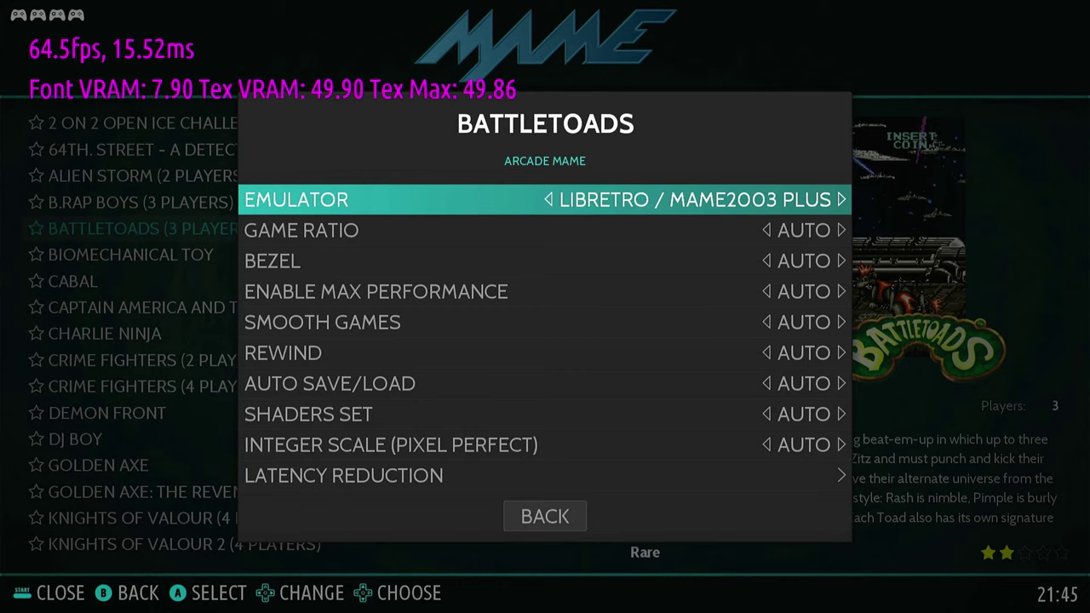
key("Up")
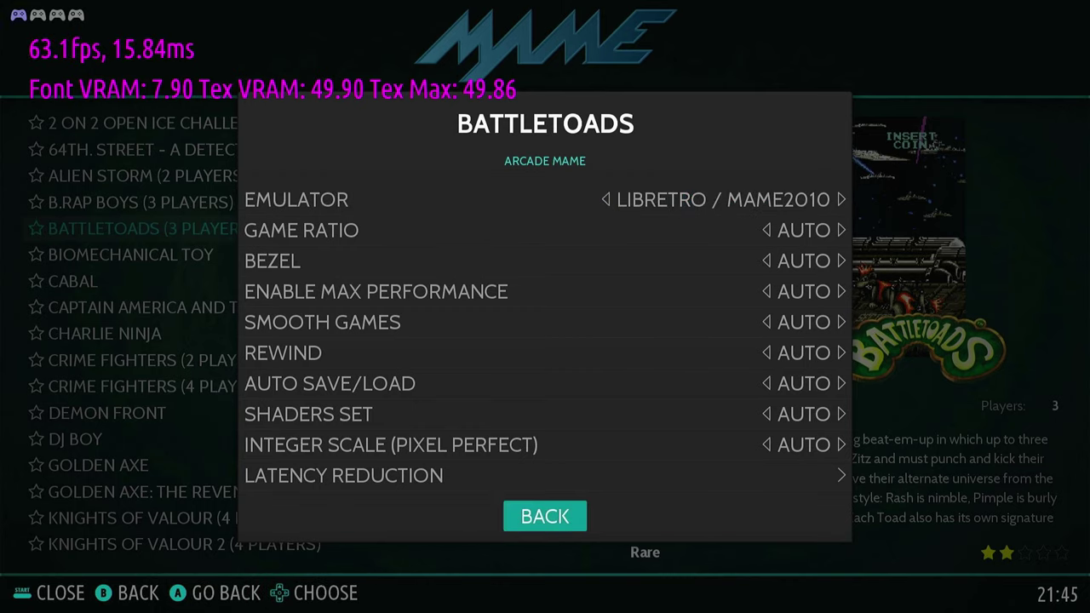
key("Return")
key("Escape")
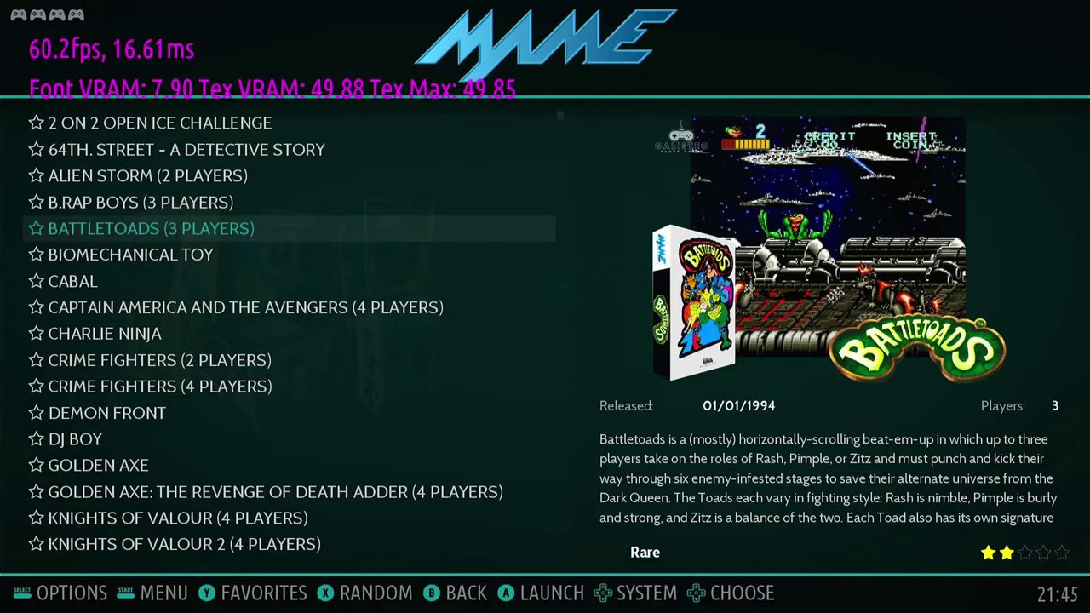
Launch Battletoads, start a one-player game and switch the character selection between Zitz, Rash and Pimple
key("Return")
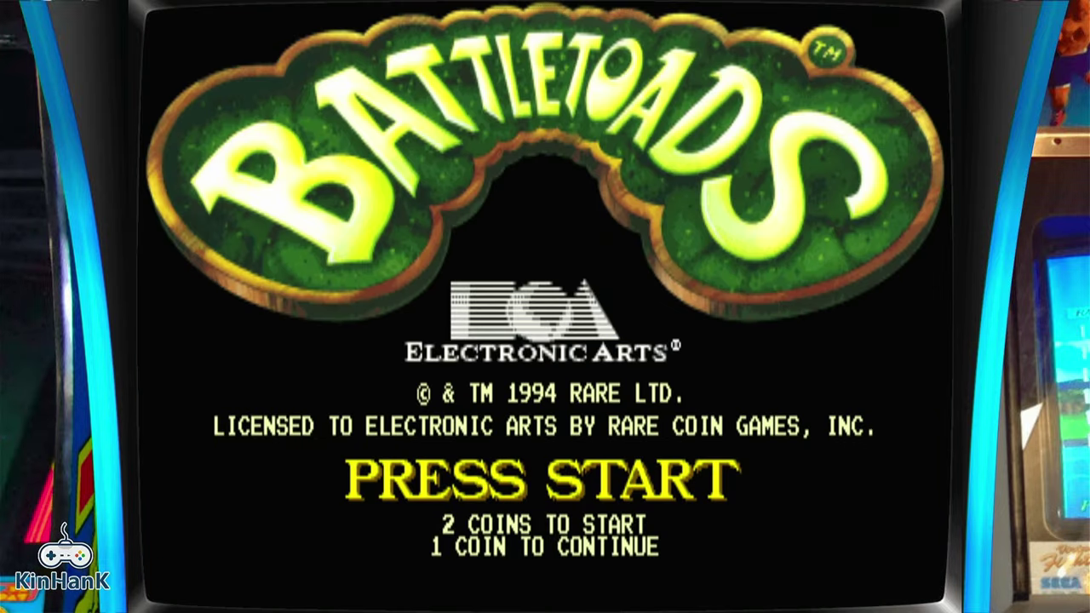
key("1")
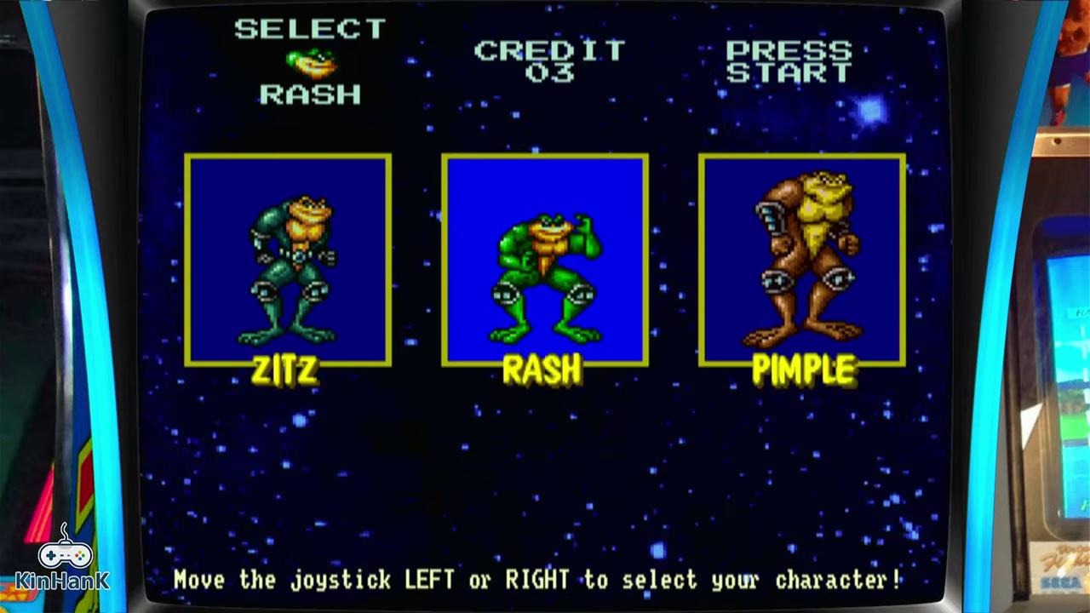
key("Right")
key("Left")
key("Left")
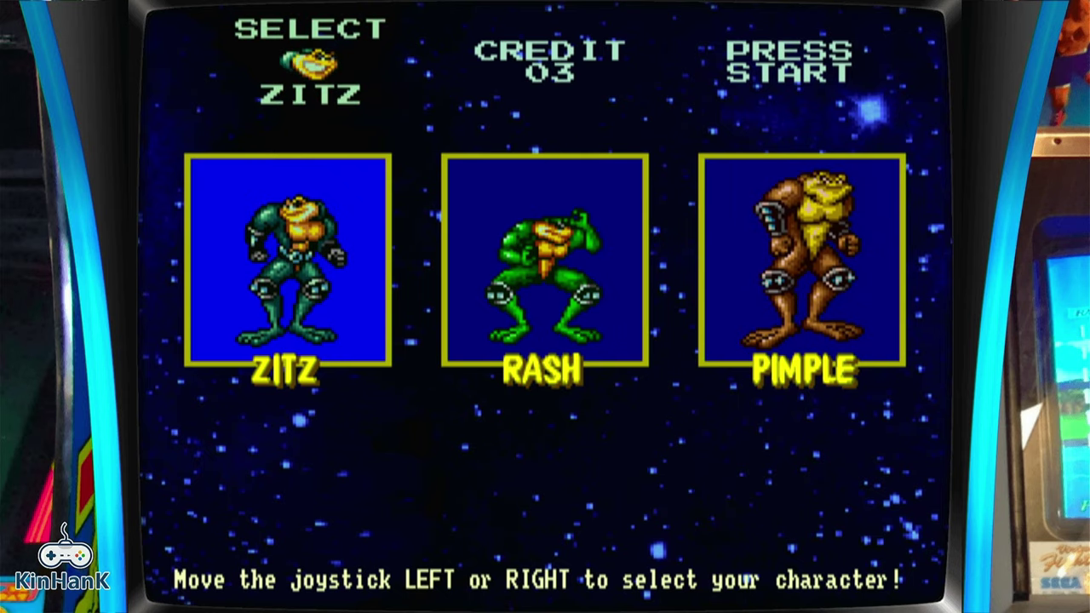
key("Right")
key("Right")
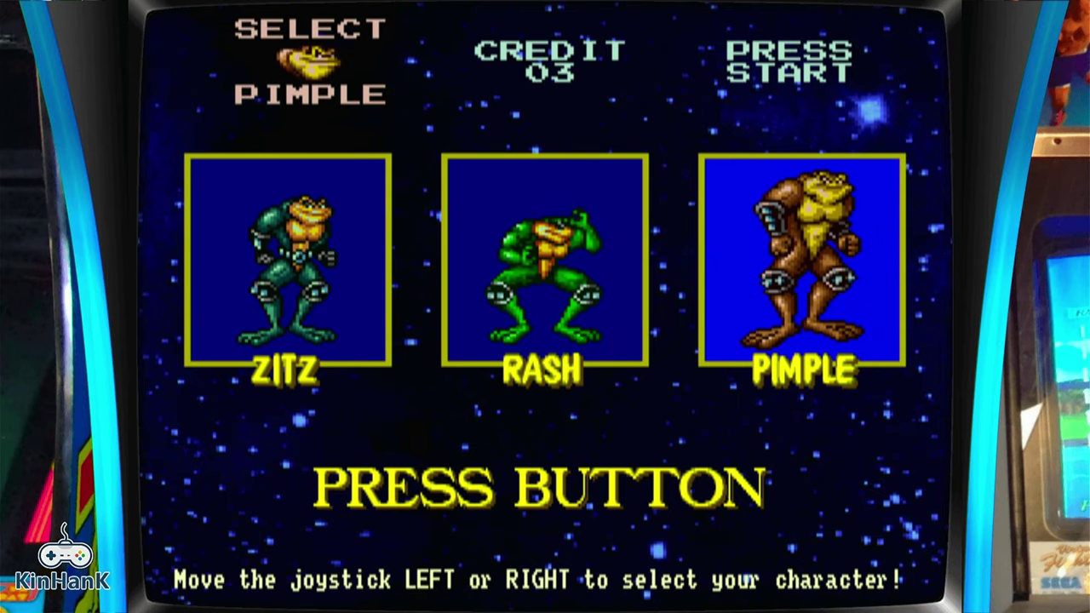
Set the Three Players dip switch to On in the Battletoads emulator settings
key("Tab")
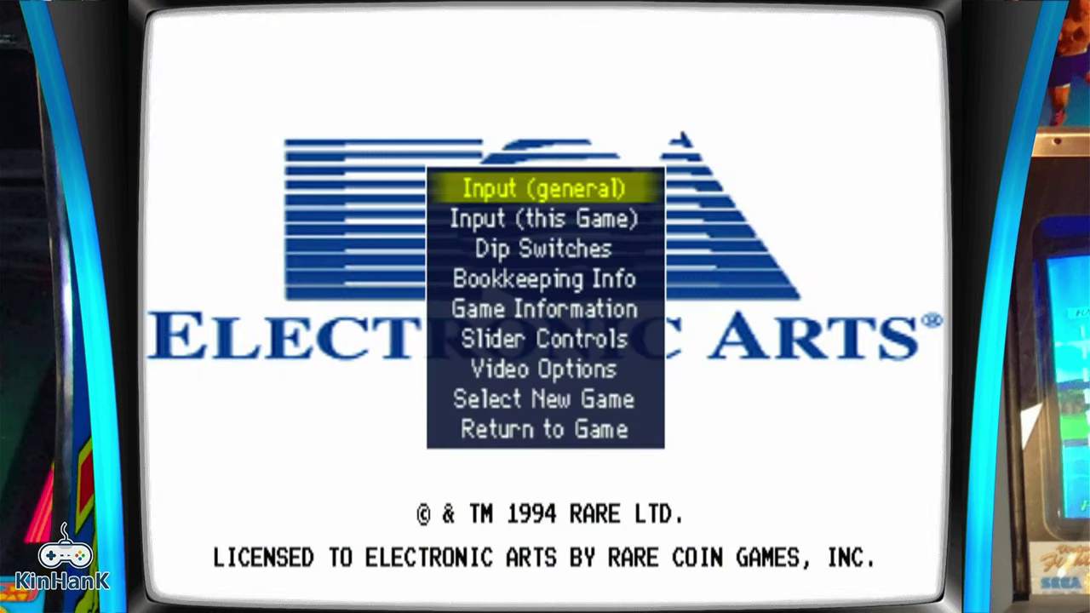
key("Down")
key("Down")
key("Return")
key("Down")
key("Down")
key("Down")
key("Down")
key("Down")
key("Up")
key("Down")
key("Down")
key("Up")
key("Up")
key("Right")
key("Up")
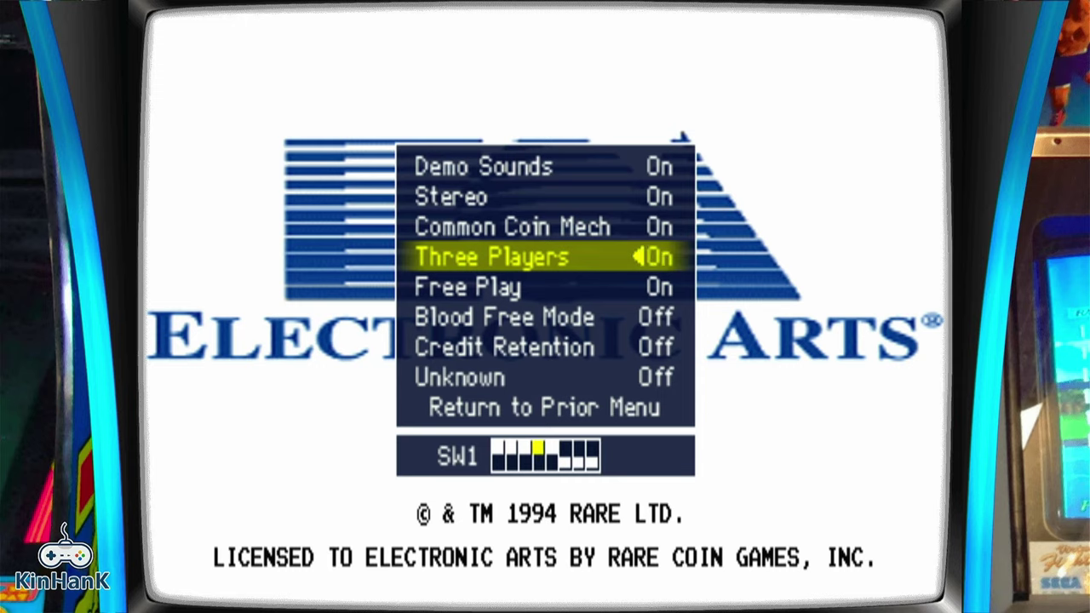
Leave the dip switch settings, return to the Battletoads game and reset it
key("Down")
key("Down")
key("Down")
key("Down")
key("Down")
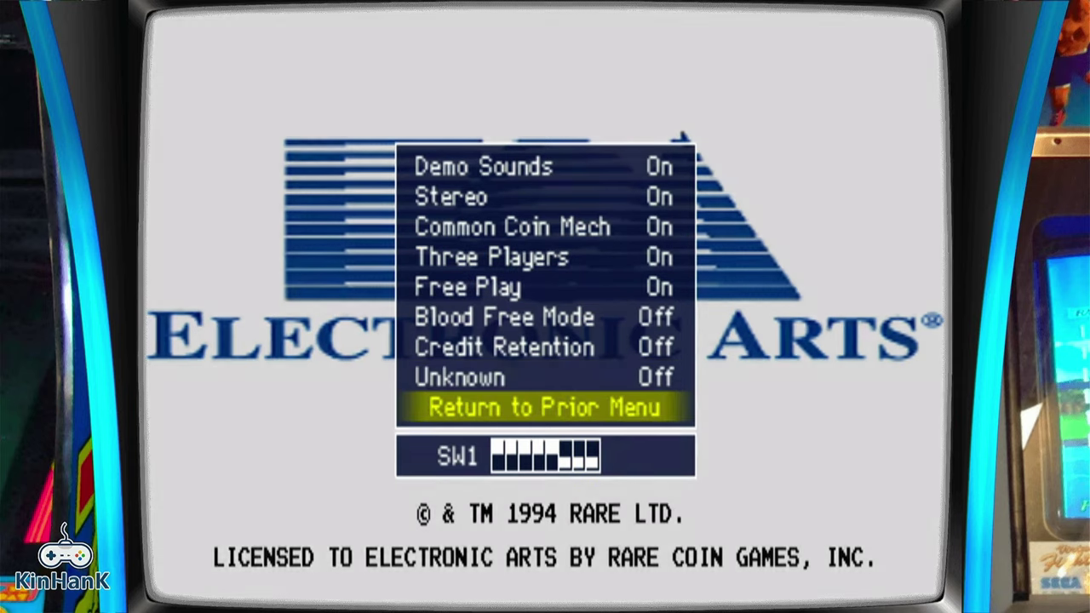
key("Return")
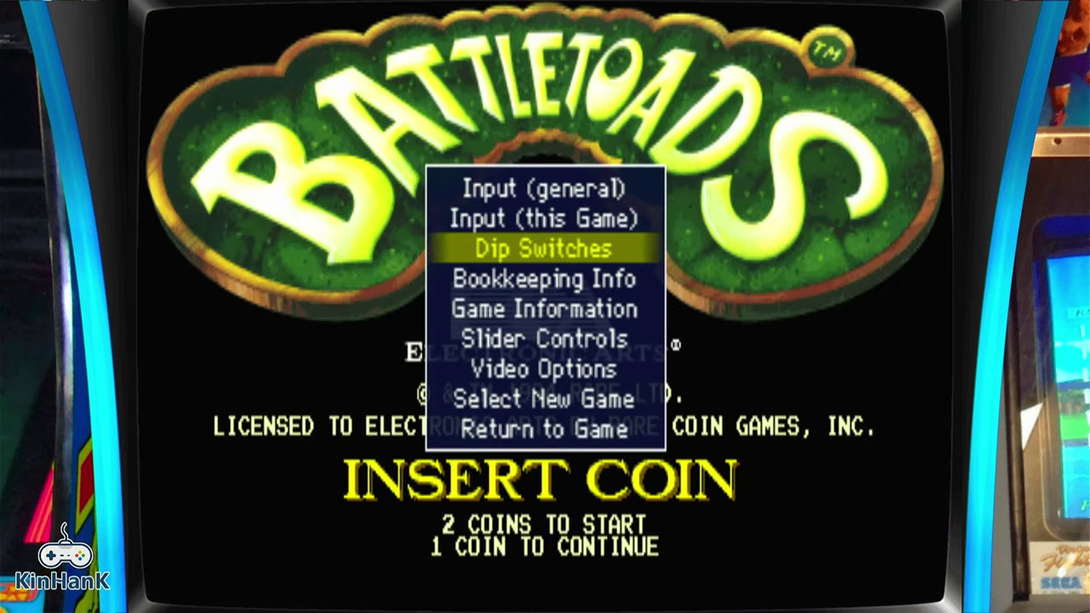
key("Down")
key("Down")
key("Down")
key("Down")
key("Down")
key("Down")
key("Return")
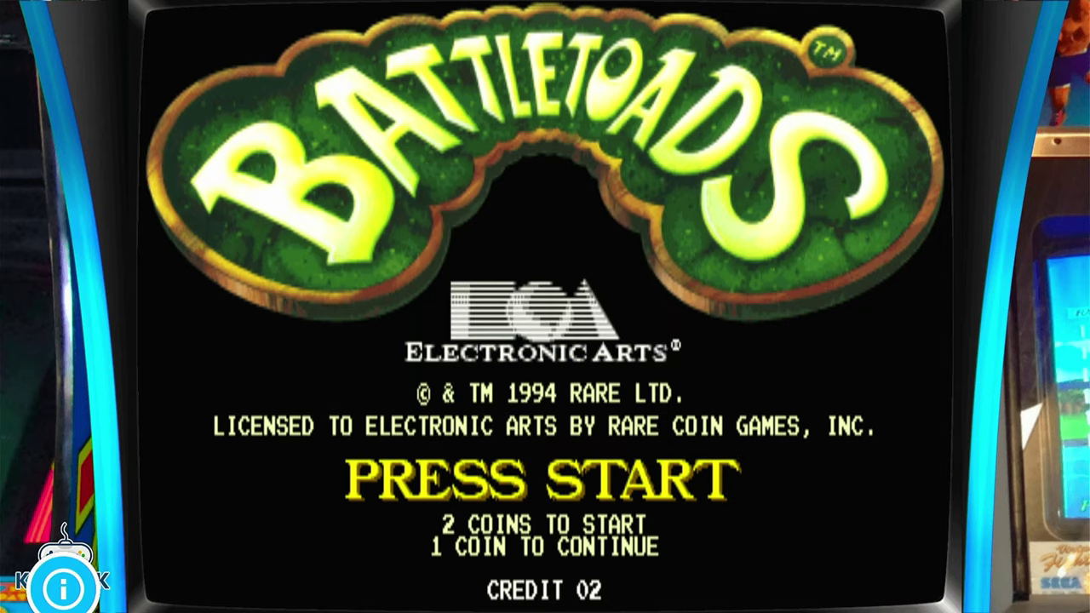
key("F3")
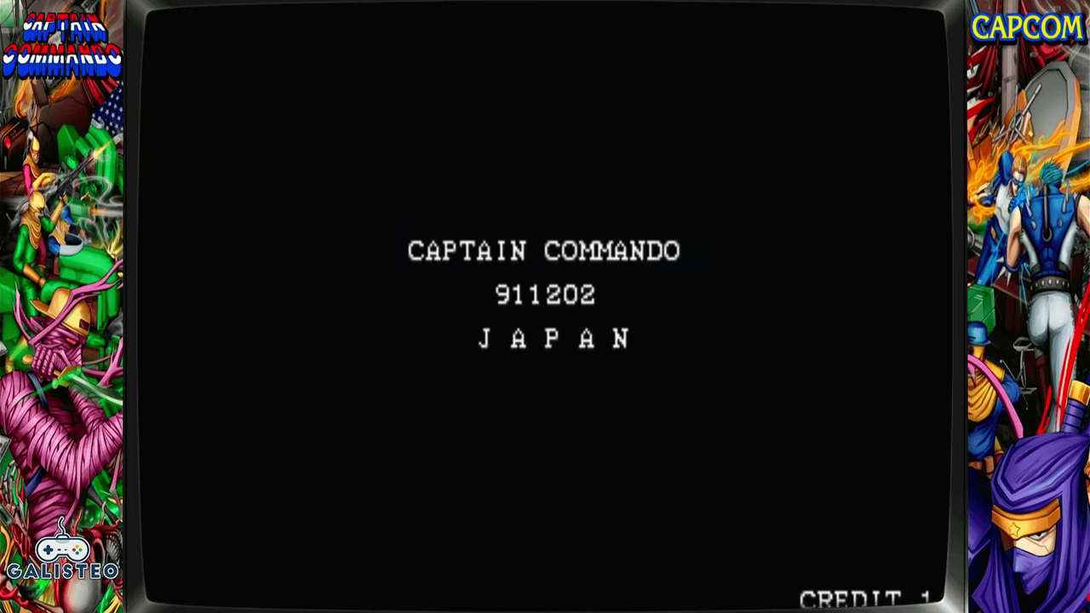
Open the core options for the running Captain Commando game
key("F1")
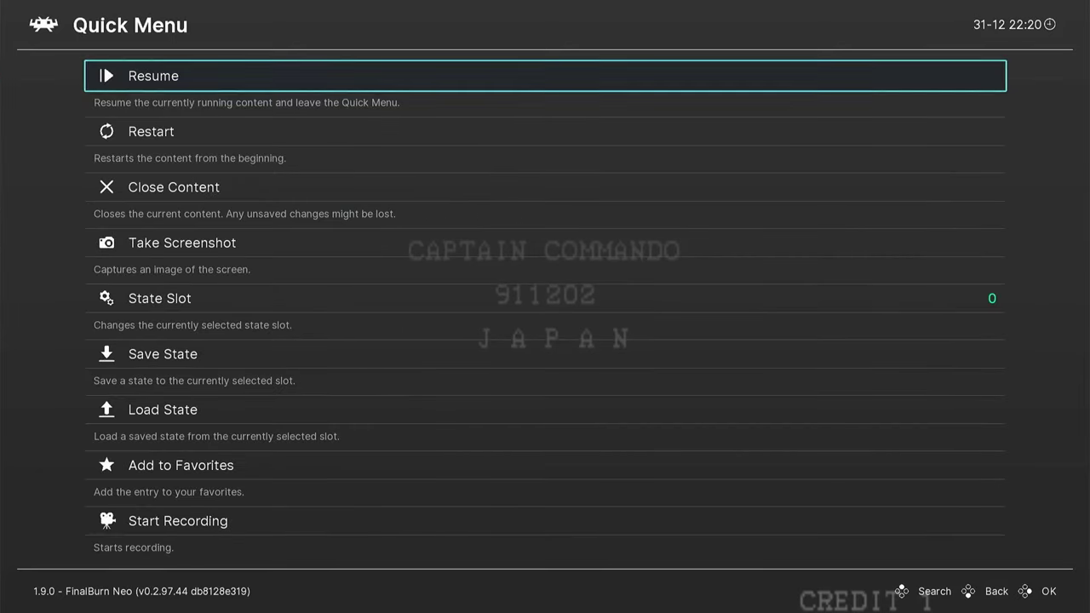
key("Down")
key("Down")
key("Down")
key("Down")
key("Down")
key("Down")
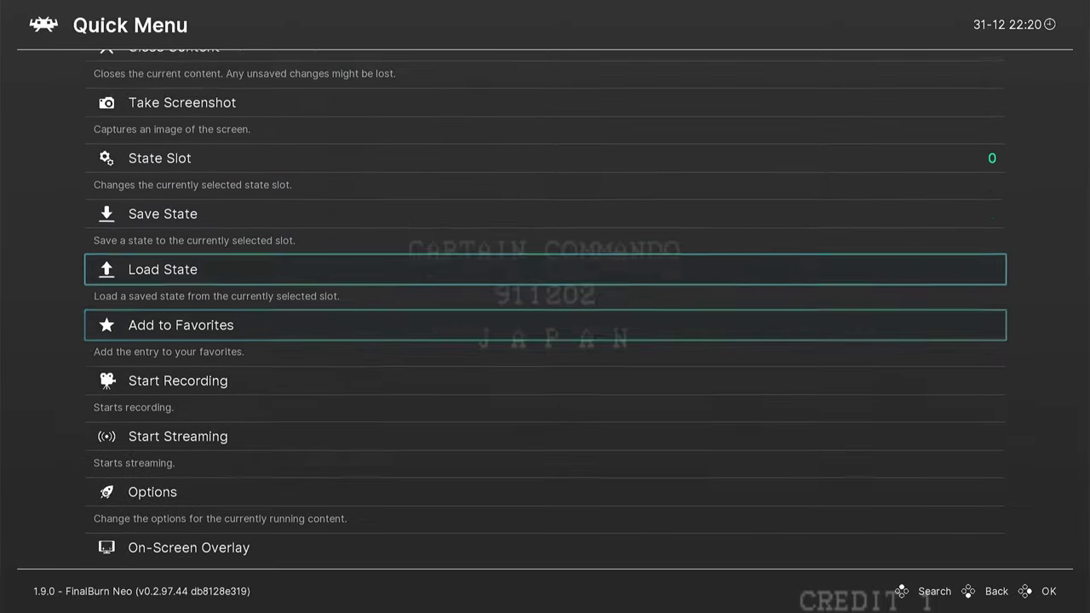
key("Down")
key("Down")
key("Return")
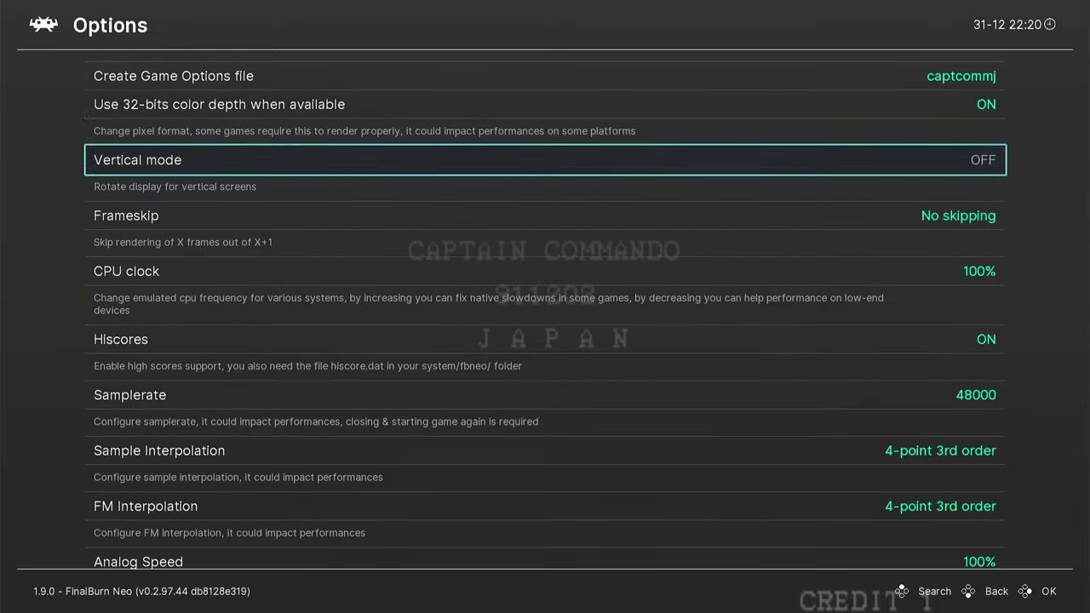
Set the Play Mode dipswitch of Captain Commando to 4 Player and leave the options
key("Down")
key("Down")
key("Down")
key("Down")
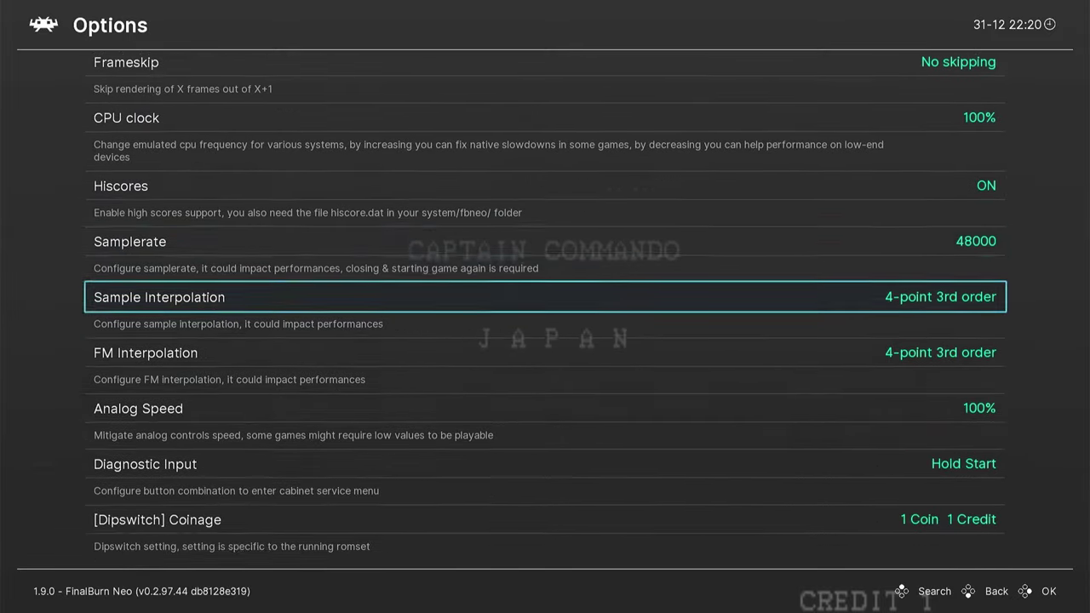
key("Down")
key("Down")
key("Down")
key("Down")
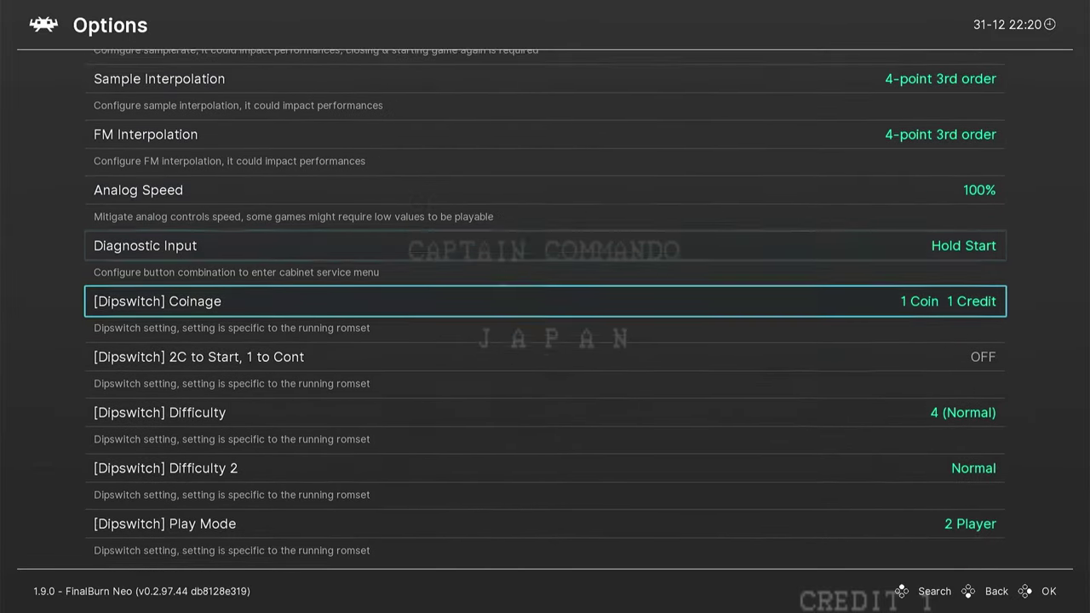
key("Down")
key("Down")
key("Down")
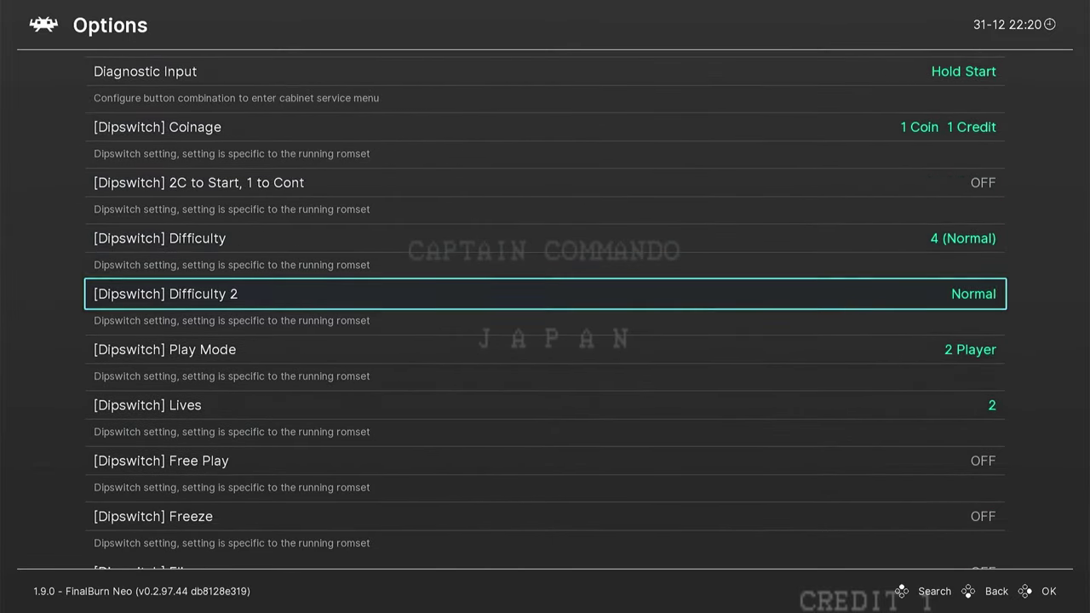
key("Down")
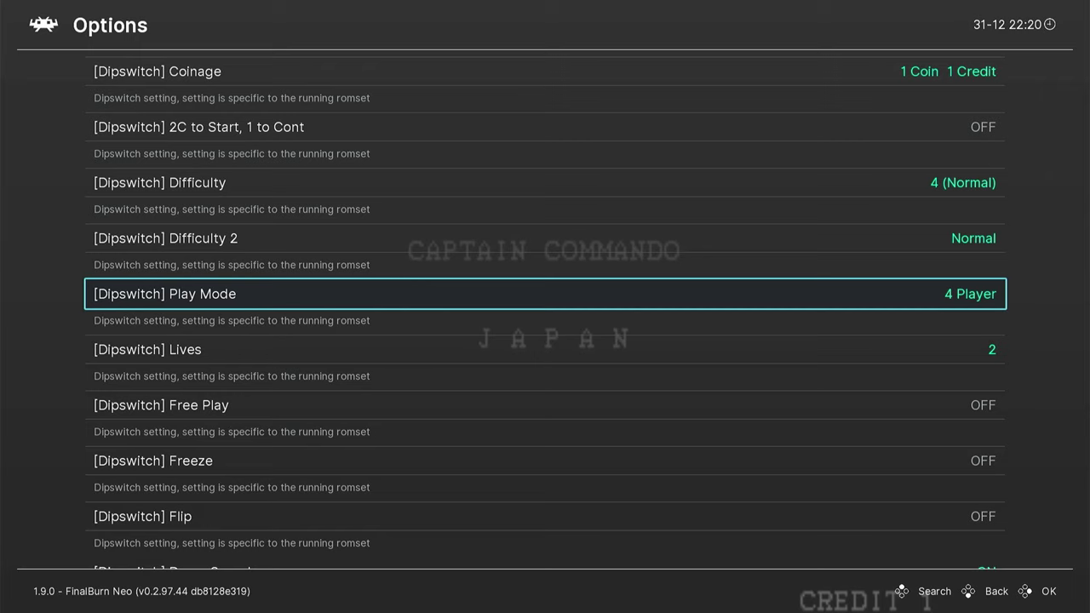
key("BackSpace")
key("BackSpace")
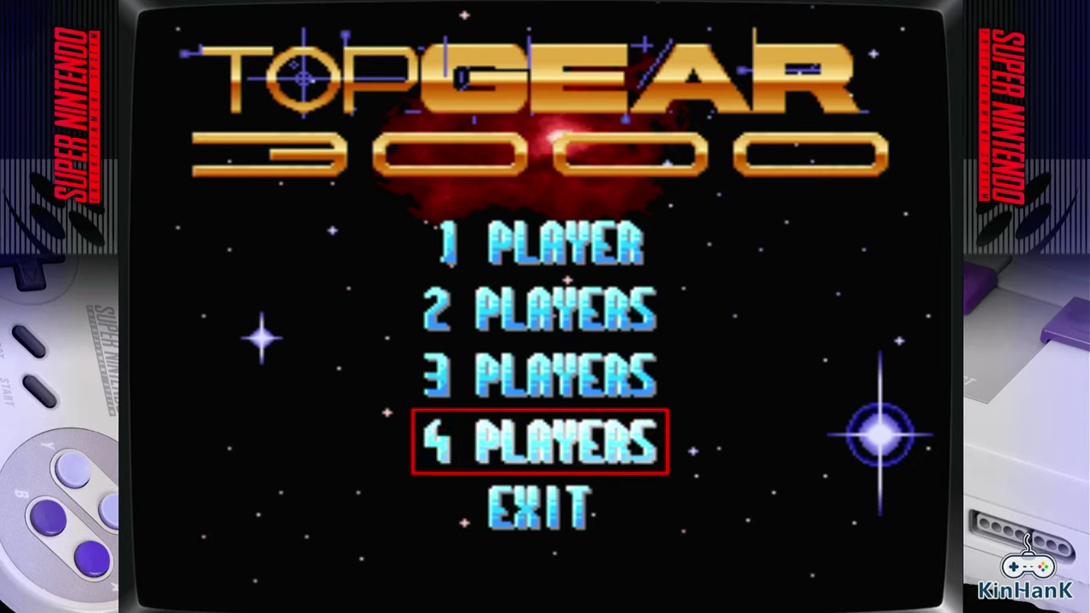
Open the controls settings for the running Top Gear 3000 game
key("F1")
key("Return")
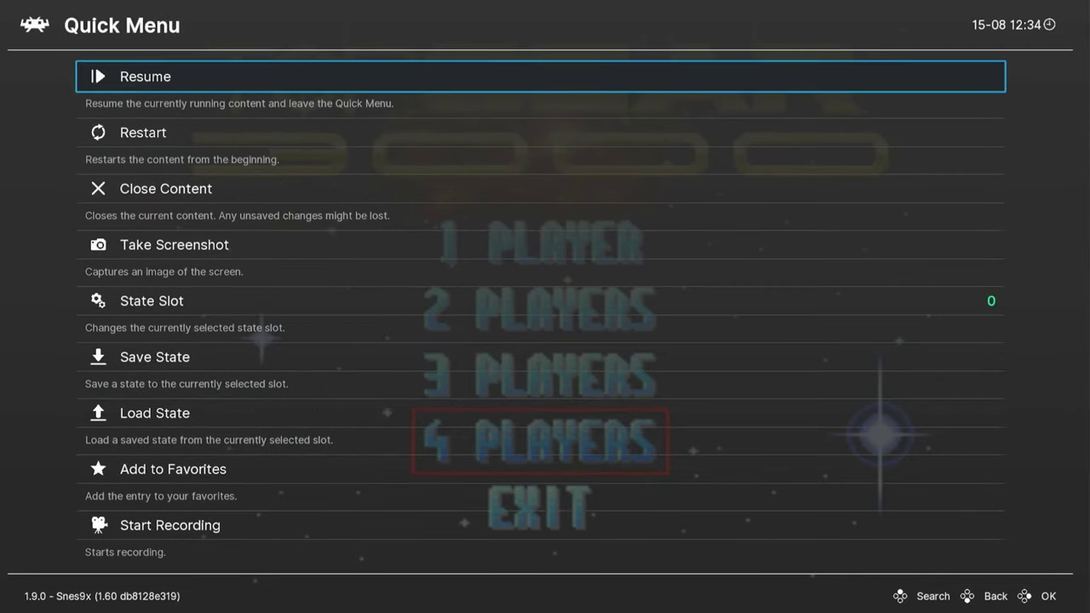
key("Down")
key("Down")
key("Down")
key("Down")
key("Down")
key("Down")
key("Down")
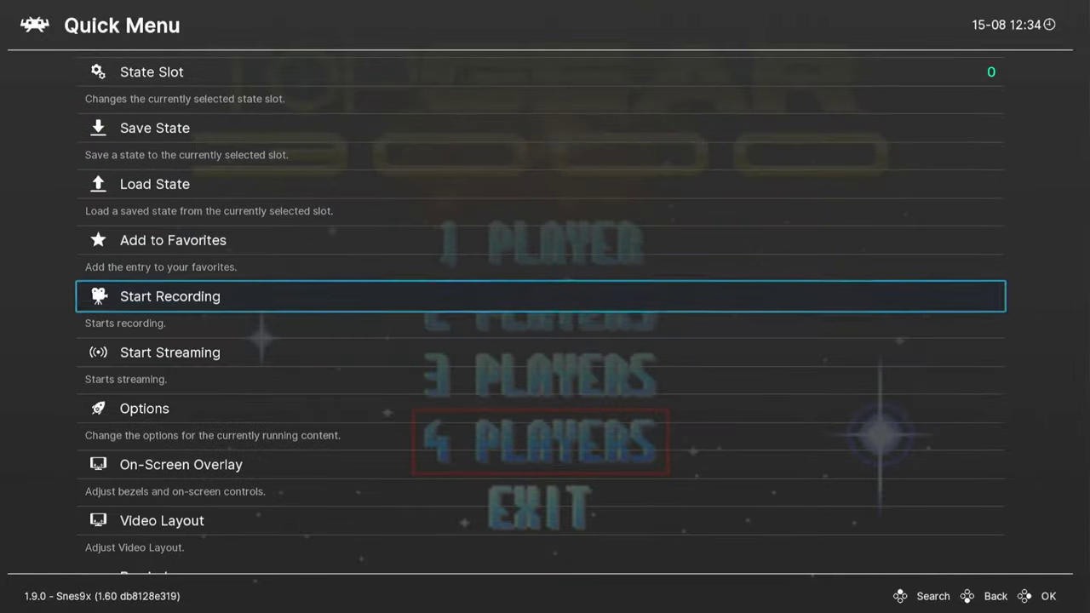
key("Down")
key("Down")
key("Down")
key("Down")
key("Down")
key("Down")
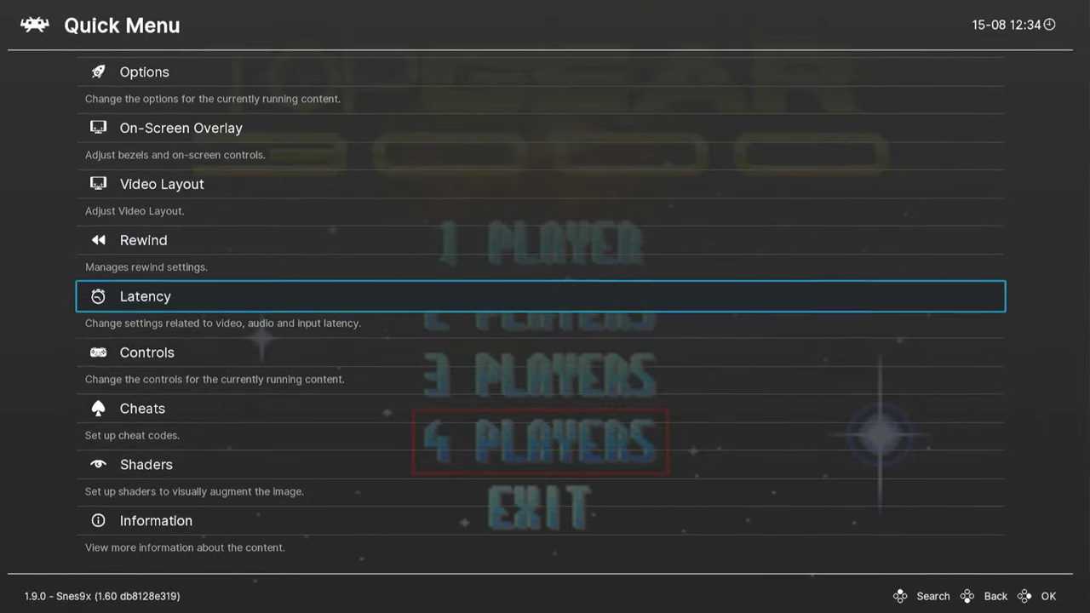
key("Down")
key("Return")
Set the Port 2 device type to Multitap and go back to the list of ports
key("Down")
key("Down")
key("Down")
key("Down")
key("Return")
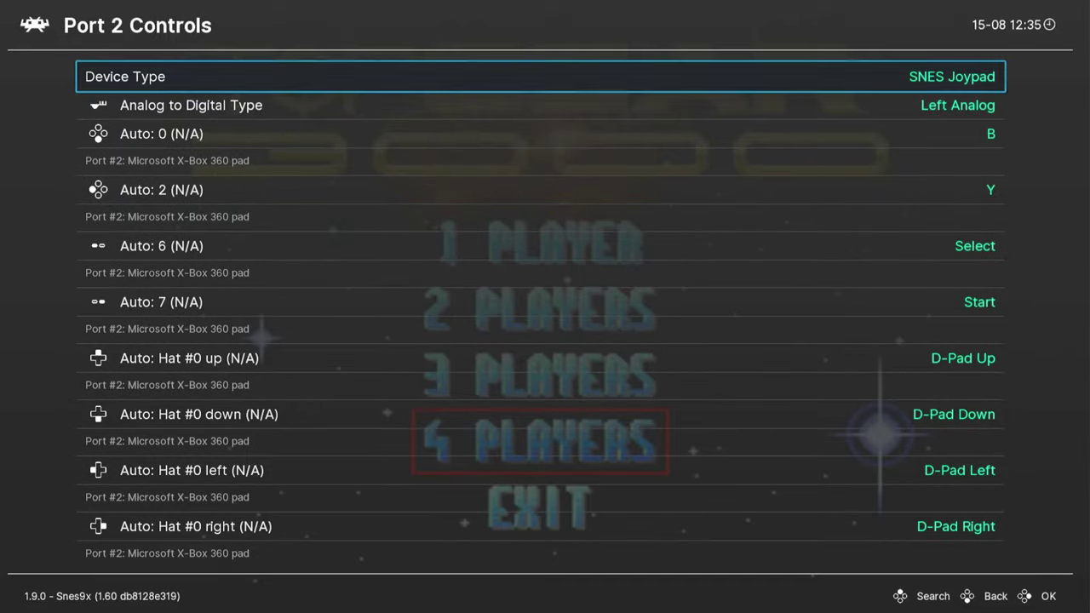
key("Right")
key("Right")
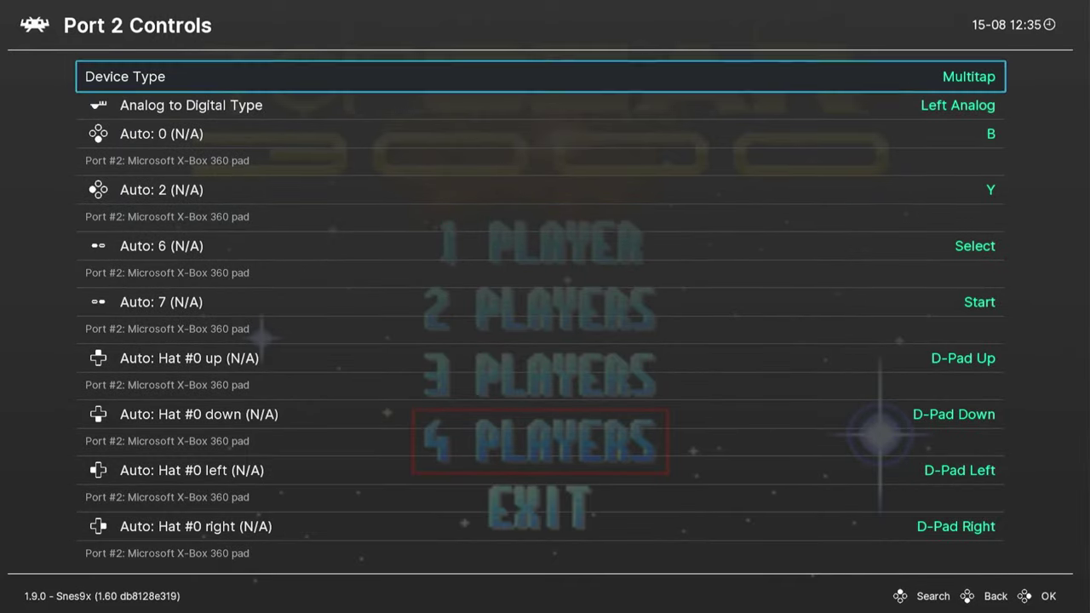
key("Down")
key("BackSpace")
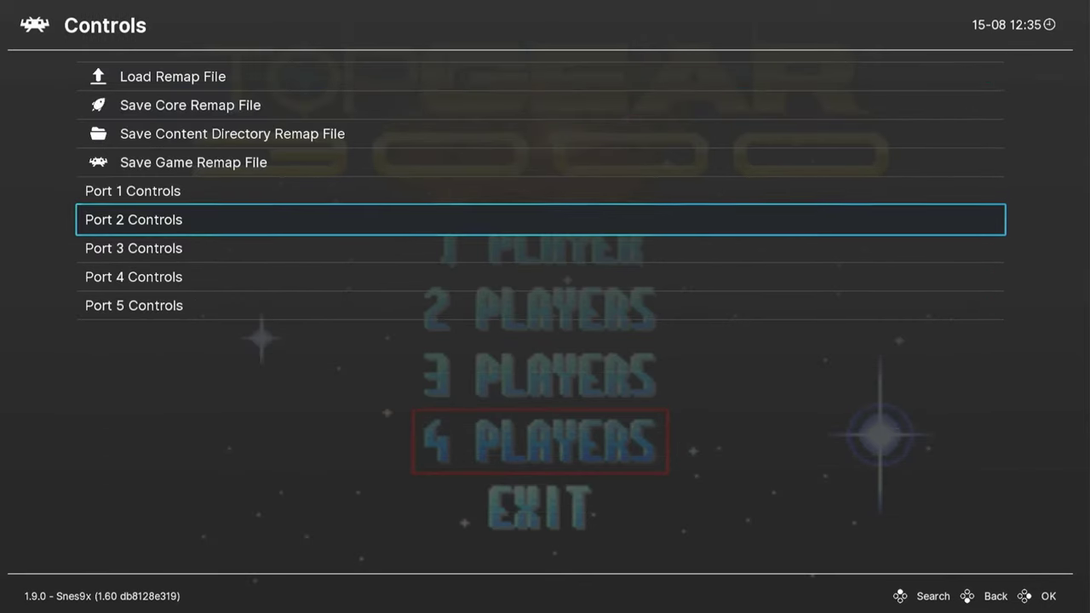
Check the Port 3 and Port 4 controls
key("Down")
key("Return")
key("BackSpace")
key("Down")
key("Return")
key("BackSpace")
Save the control configuration as a game remap file for Top Gear 3000
key("BackSpace")
key("Return")
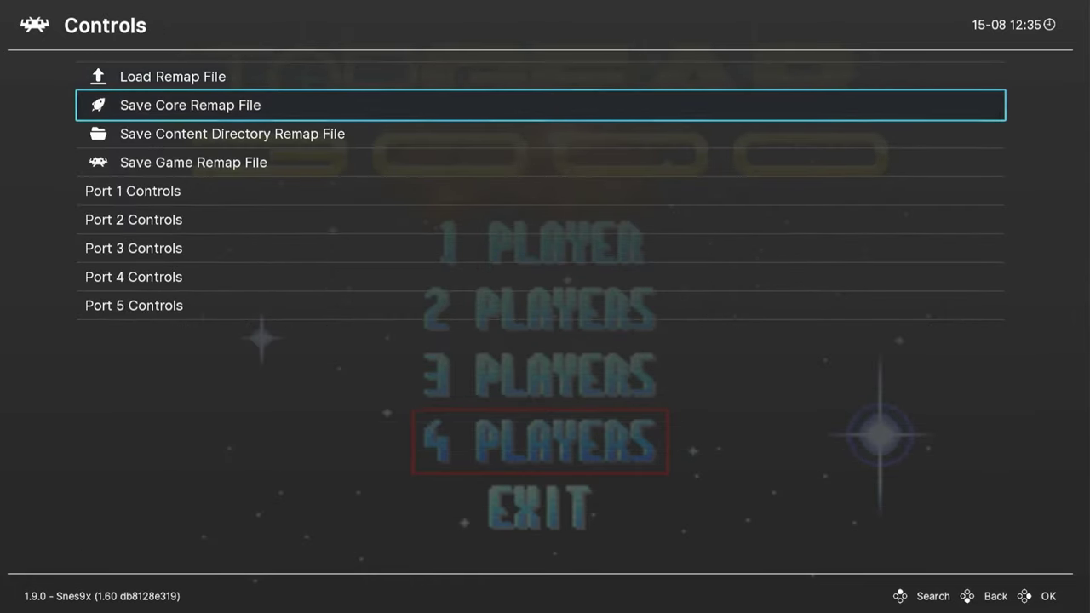
key("Down")
key("Down")
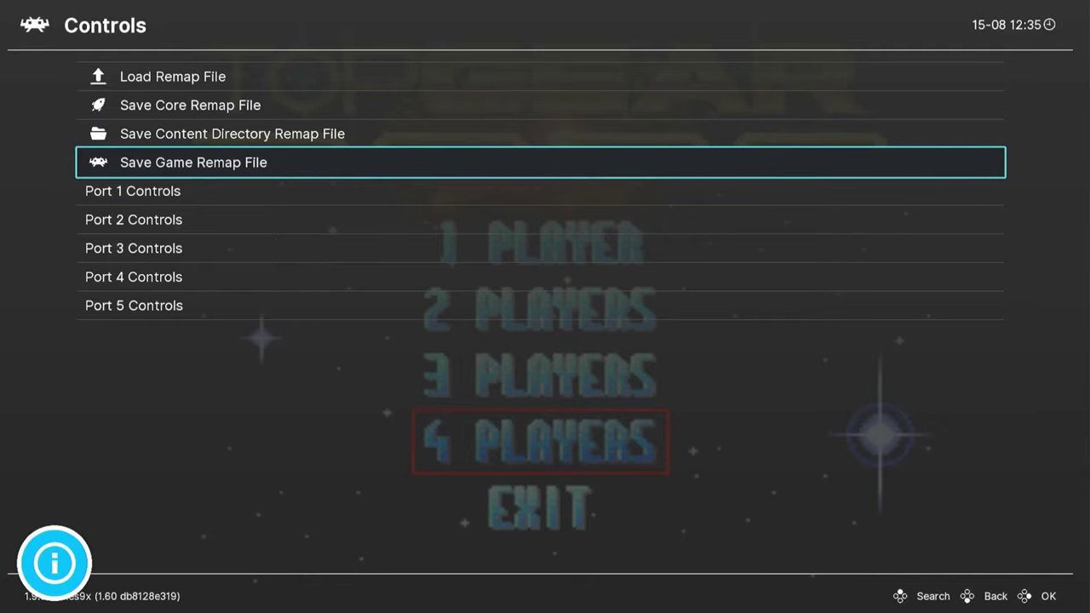
key("BackSpace")
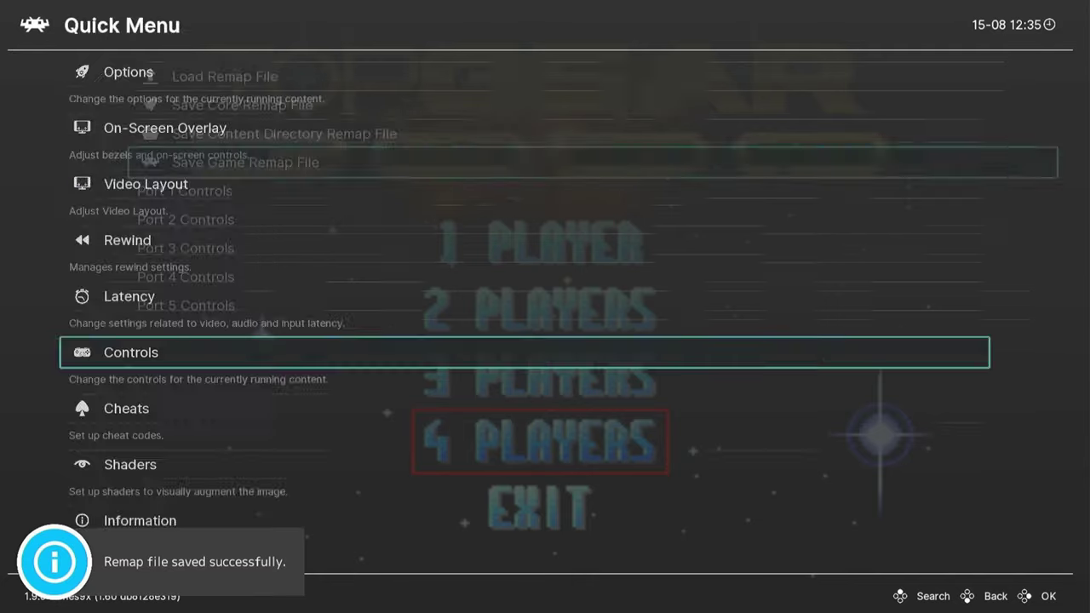
Exit the Quick Menu of Top Gear 3000
key("Up")
key("Up")
key("Up")
key("Up")
key("Up")
key("Up")
key("Up")
key("Up")
key("Up")
key("Up")
key("Up")
key("Up")
key("Up")
key("Up")
key("Up")
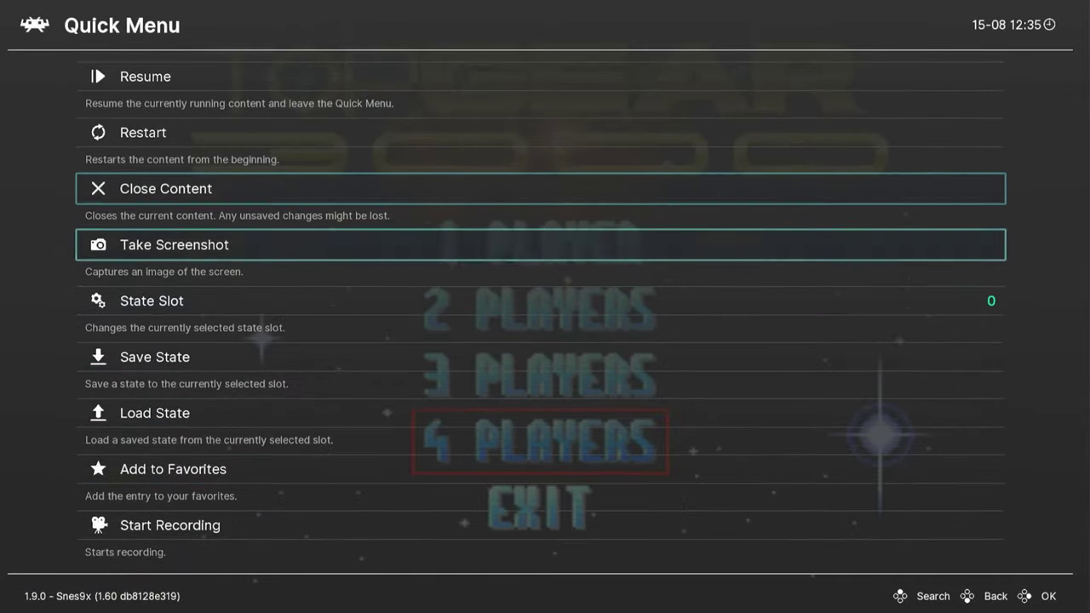
key("Return")
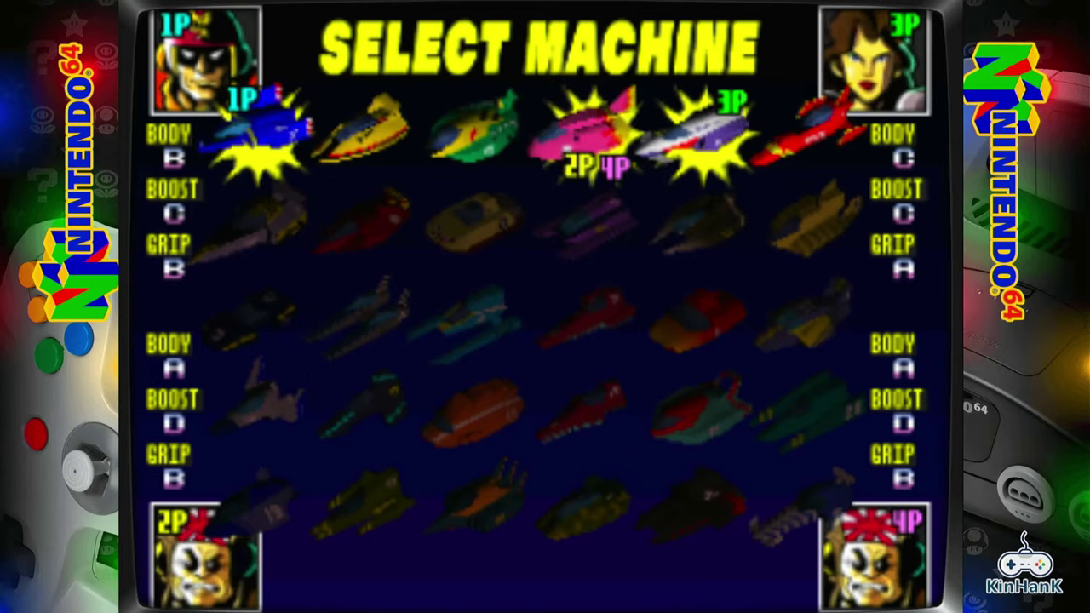
Change the machine selection on the four-player Select Machine screen of the Nintendo 64 racing game
key("Left")
key("Left")
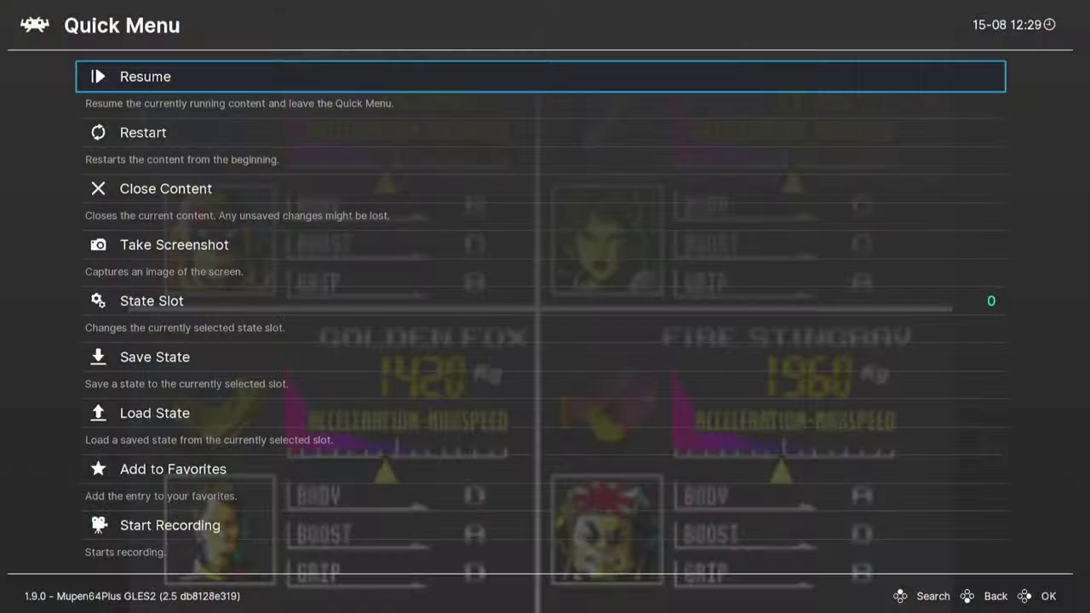
Open the Port 1 Controls in the control settings of the running Nintendo 64 racing game
key("Down")
key("Down")
key("Down")
key("Down")
key("Down")
key("Down")
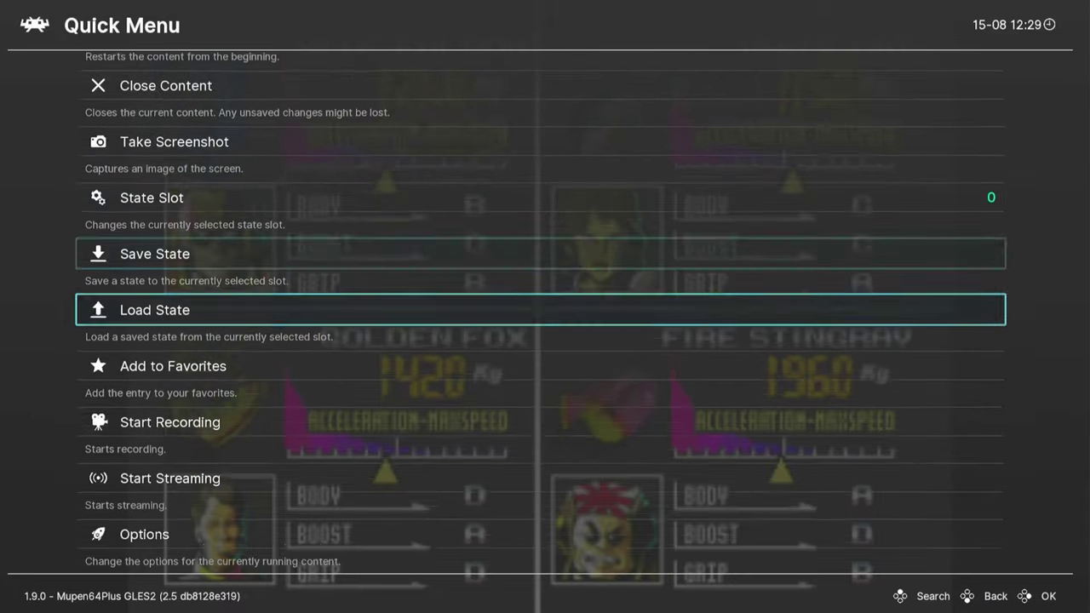
key("Down")
key("Down")
key("Down")
key("Down")
key("Down")
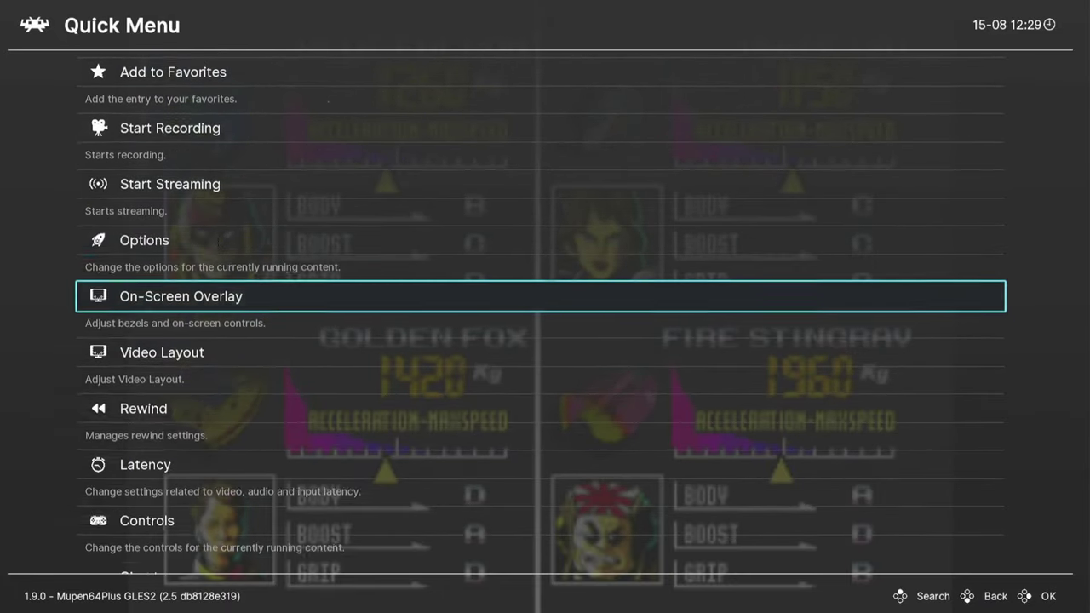
key("Down")
key("Down")
key("Down")
key("Down")
key("Return")
key("Down")
key("Down")
key("Down")
key("Down")
key("Down")
key("Return")
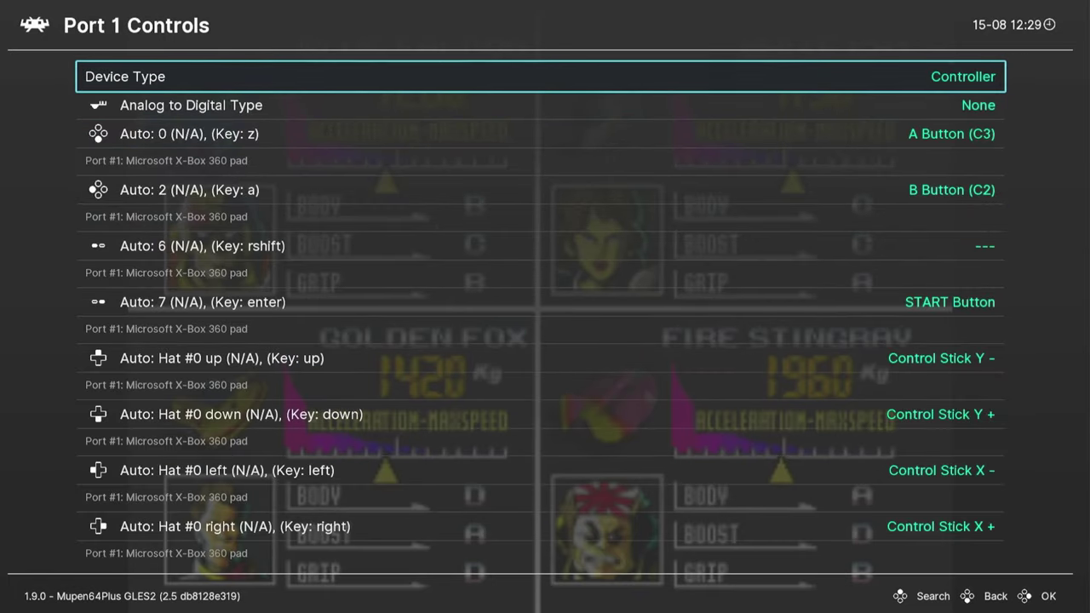
Map the D-pad up input (Hat #0 up) of Port 1 to Up (digital)
key("Down")
key("Down")
key("Down")
key("Down")
key("Down")
key("Down")
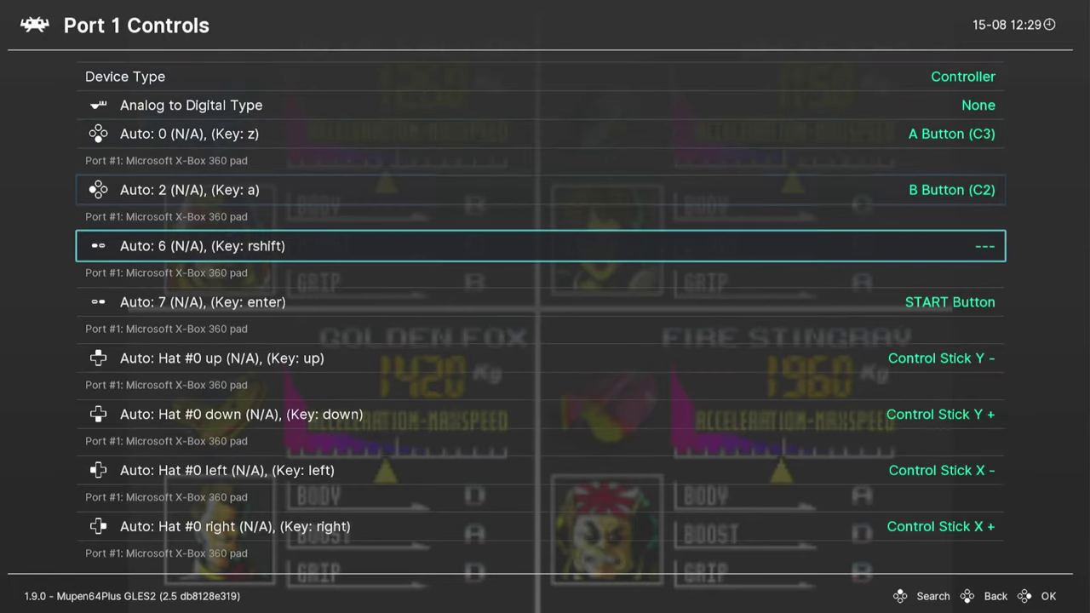
key("Down")
key("Up")
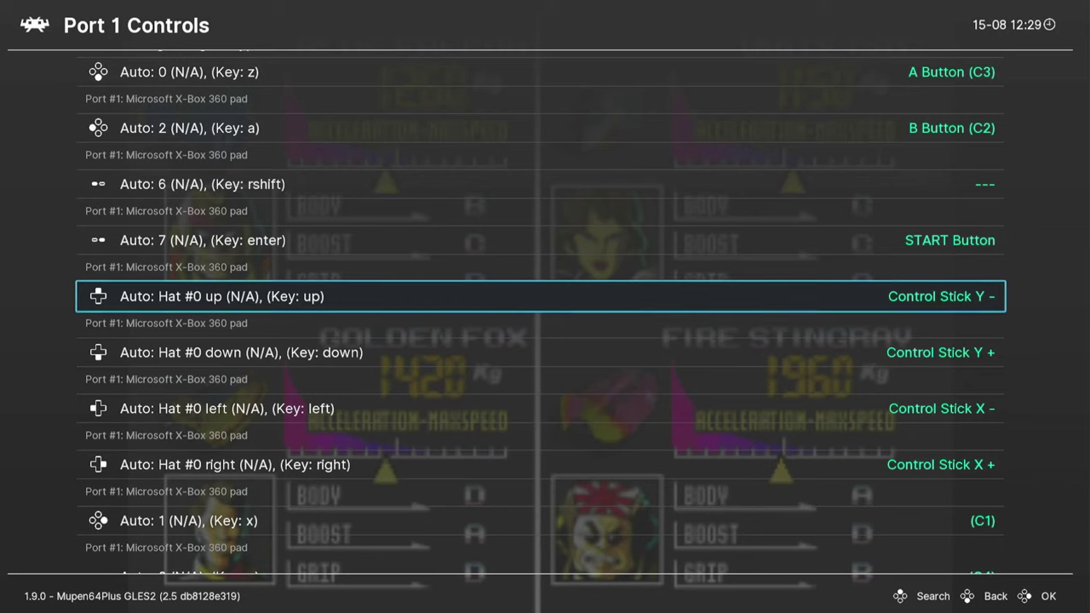
key("Return")
key("Up")
key("Up")
key("Up")
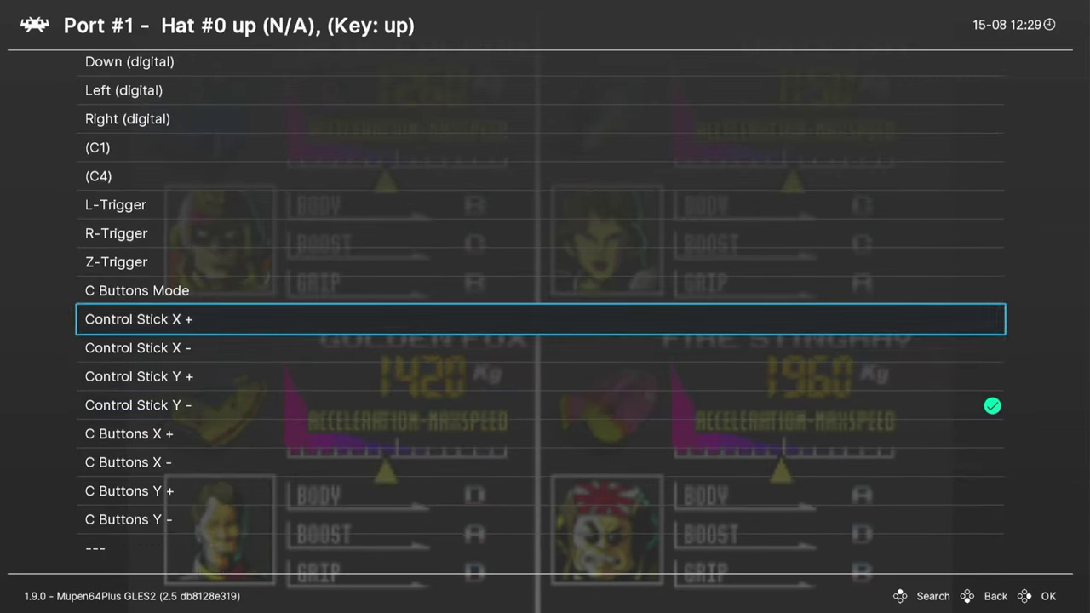
key("Up")
key("Up")
key("Up")
key("Up")
key("Up")
key("Up")
key("Up")
key("Up")
key("Up")
key("Up")
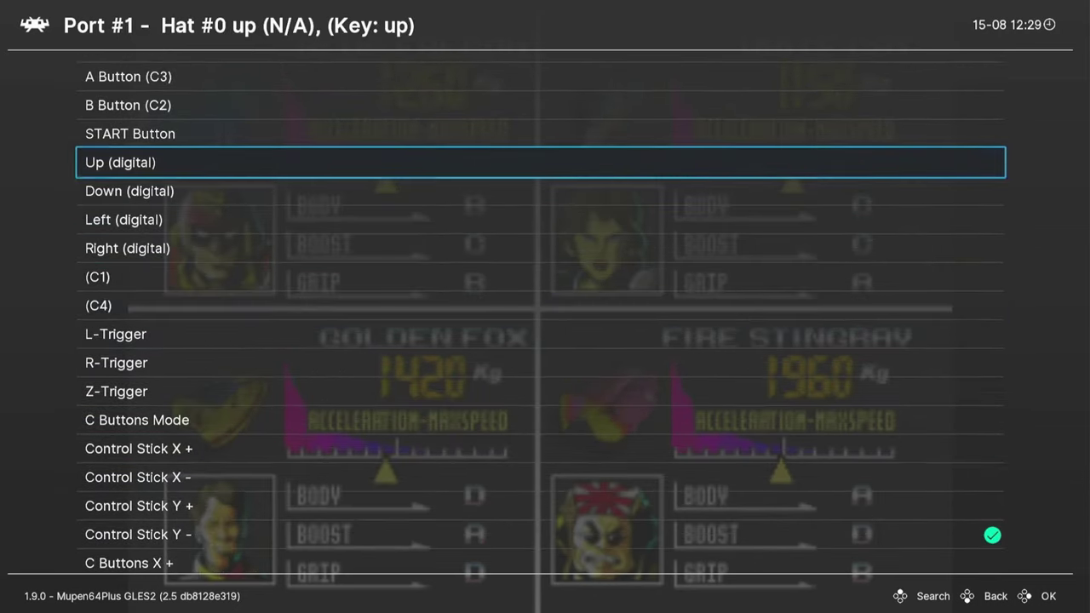
key("Return")
Map the D-pad down input (Hat #0 down) of Port 1 to Down (digital)
key("Return")
key("Down")
key("Up")
key("Up")
key("Up")
key("Up")
key("Up")
key("Up")
key("Up")
key("Up")
key("Up")
key("Up")
key("Up")
key("Up")
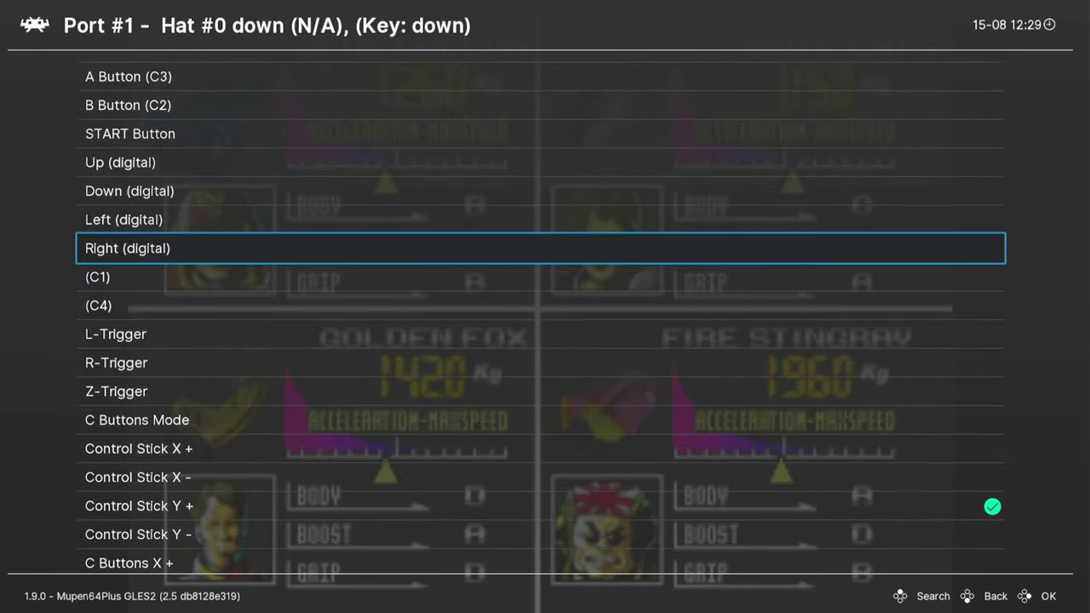
key("Return")
Map the D-pad left input (Hat #0 left) of Port 1 to Left (digital)
key("Down")
key("Return")
key("Up")
key("Up")
key("Up")
key("Up")
key("Up")
key("Up")
key("Up")
key("Up")
key("Up")
key("Up")
key("Down")
key("Return")
Map the D-pad right input (Hat #0 right) of Port 1 to Right (digital)
key("Up")
key("Down")
key("Down")
key("Return")
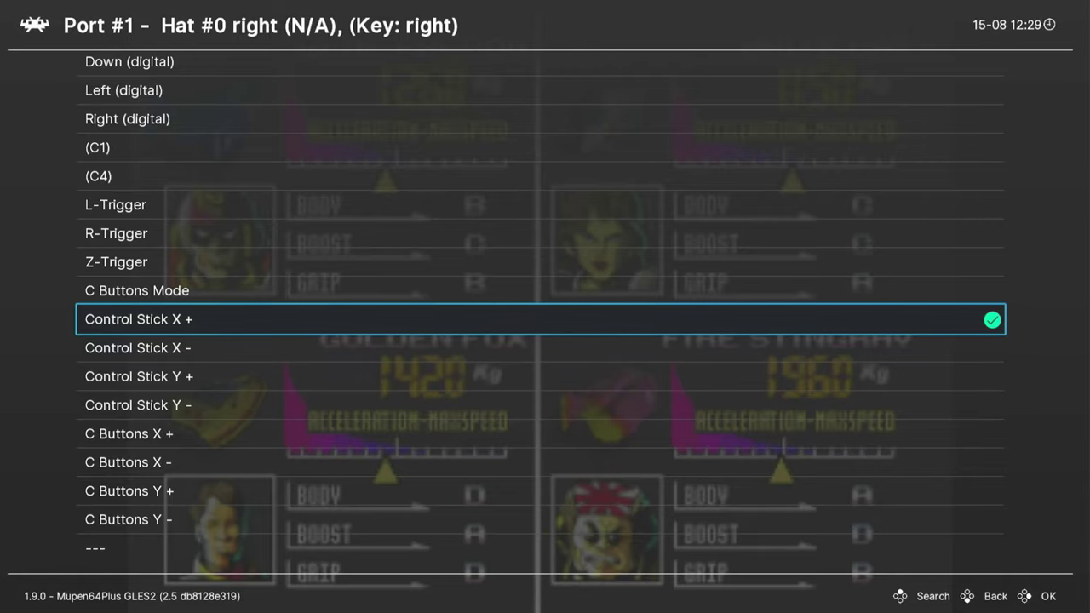
key("Up")
key("Up")
key("Up")
key("Up")
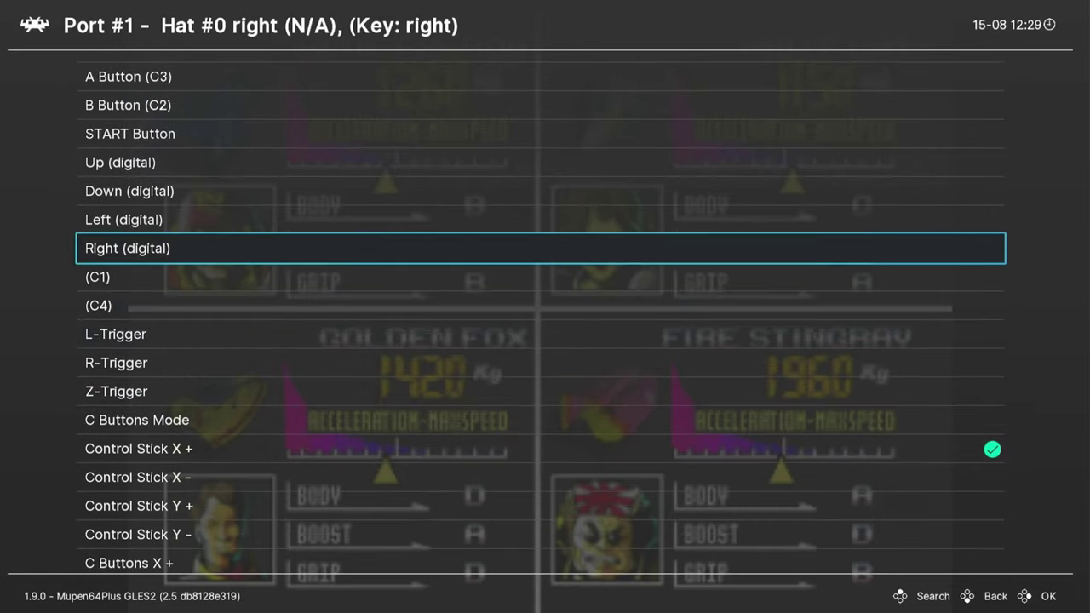
key("Return")
Check the remaining Port 1 trigger, Control Stick and C Buttons assignments and leave the Port 1 controls
key("Down")
key("Down")
key("Down")
key("Down")
key("Down")
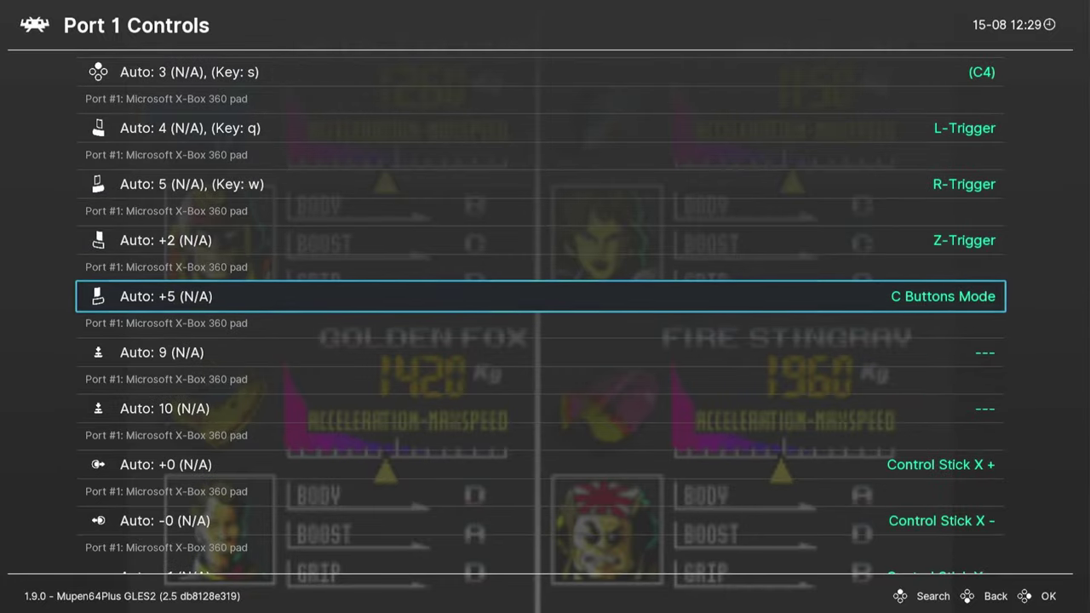
key("Down")
key("Down")
key("Down")
key("Down")
key("Down")
key("Down")
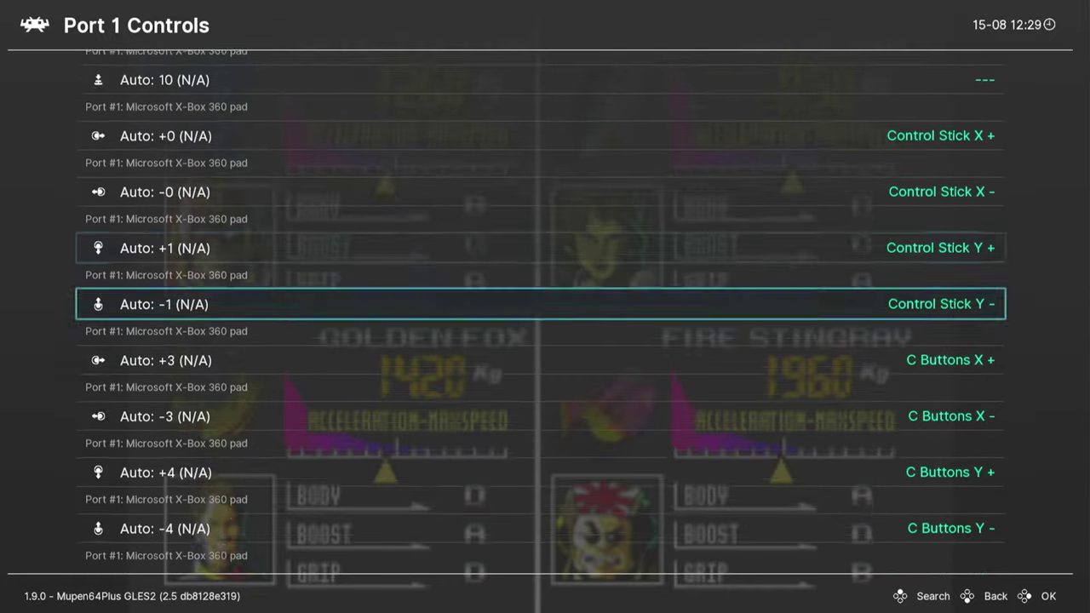
key("Down")
key("Down")
key("Down")
key("Down")
key("Down")
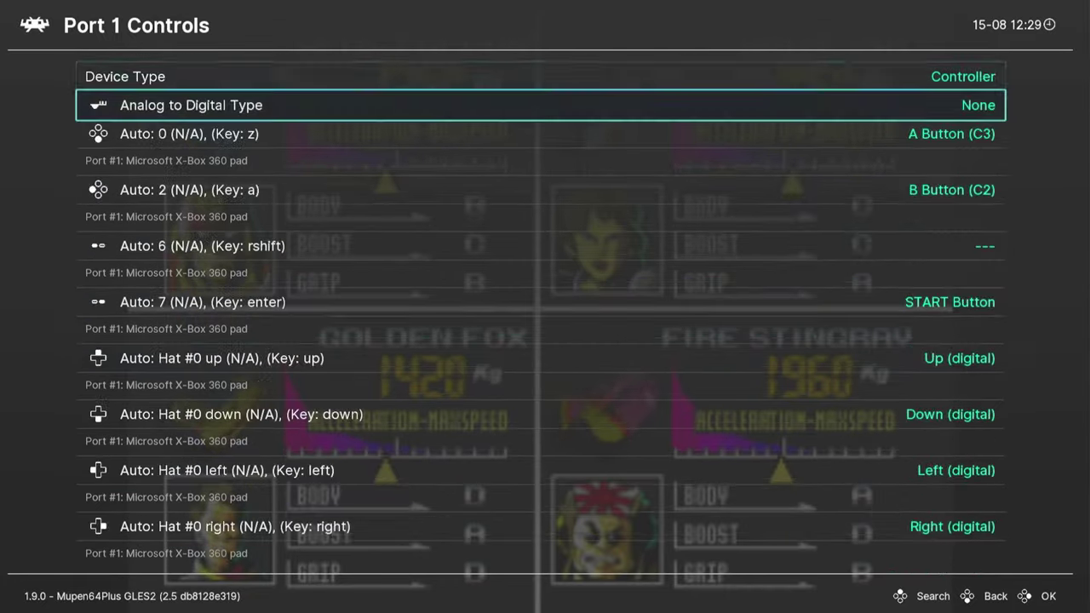
key("Down")
key("Up")
key("BackSpace")
Open the Port 2 Controls and map the D-pad up input (Hat #0 up) to Up (digital)
key("Down")
key("Return")
key("Down")
key("Down")
key("Down")
key("Down")
key("Down")
key("Down")
key("Down")
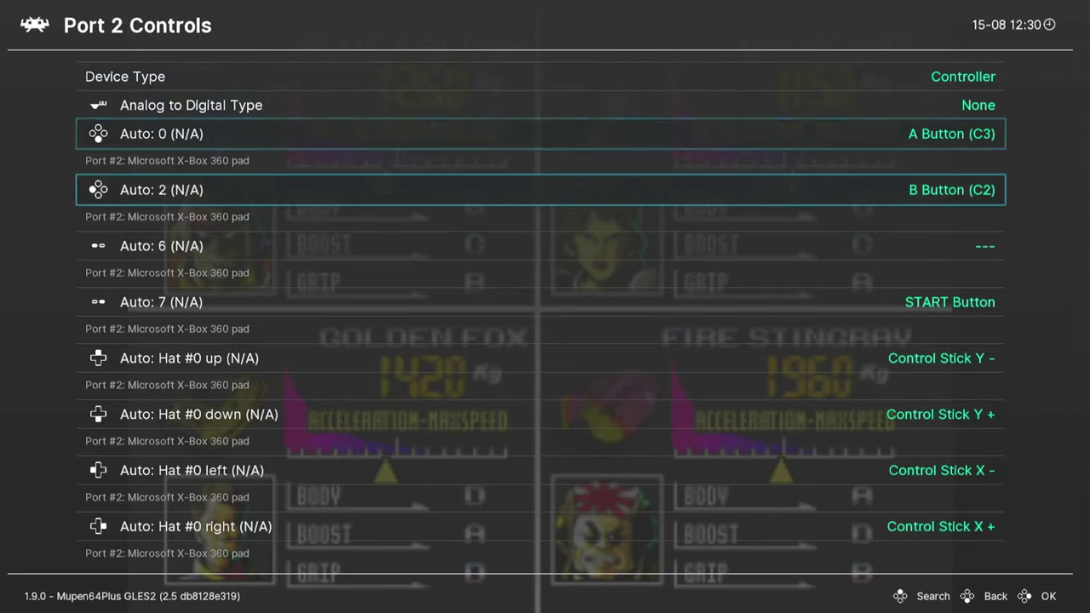
key("Up")
key("Return")
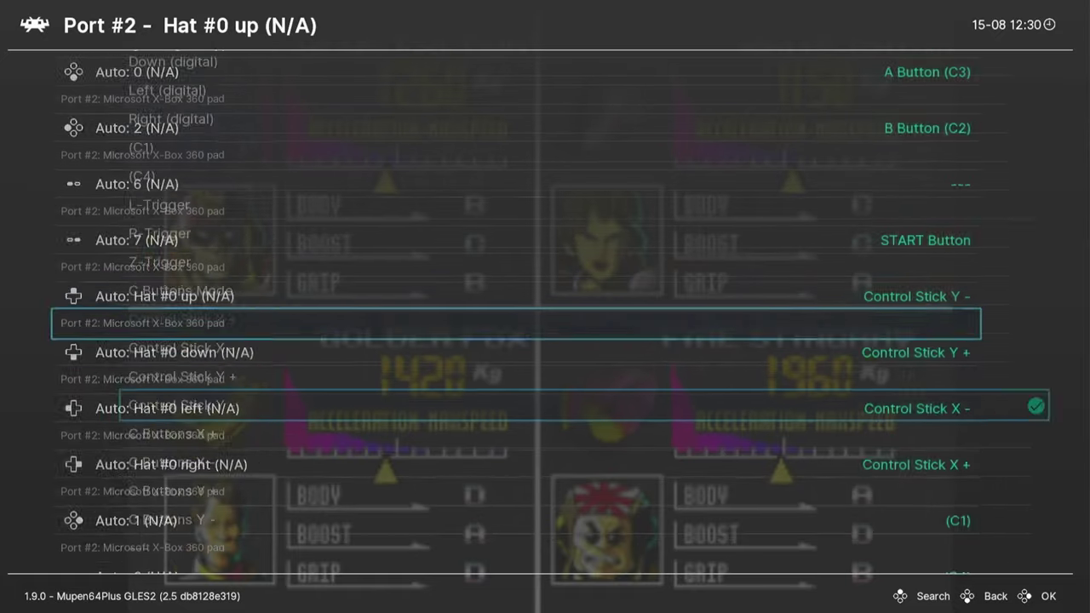
key("Up")
key("Up")
key("Up")
key("Up")
key("Up")
key("Up")
key("Up")
key("Up")
key("Up")
key("Up")
key("Up")
key("Up")
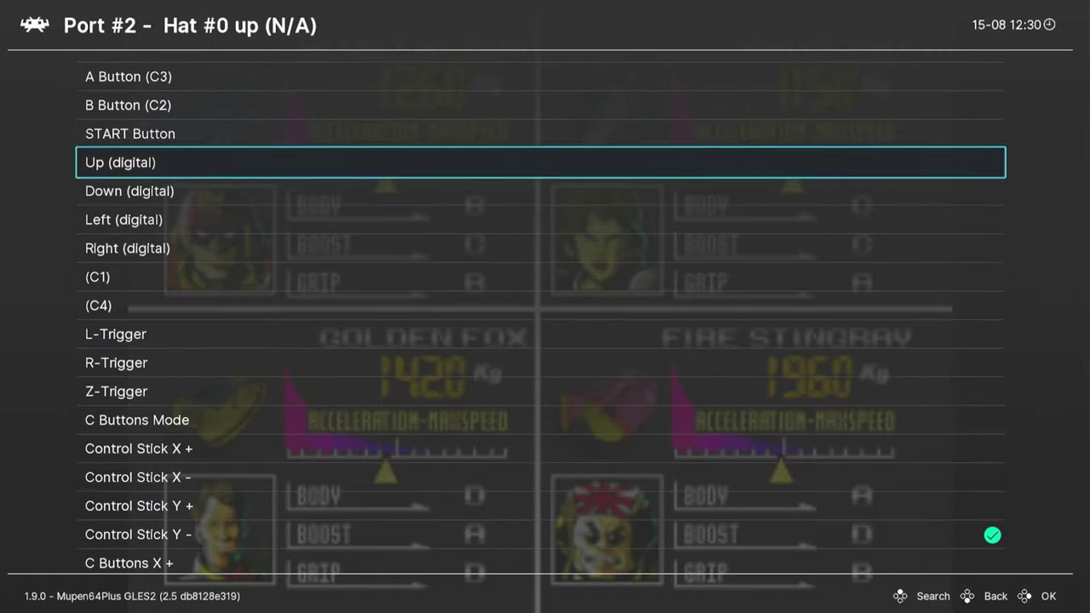
key("Return")
Map the D-pad down input (Hat #0 down) of Port 2 to Down (digital)
key("Down")
key("Return")
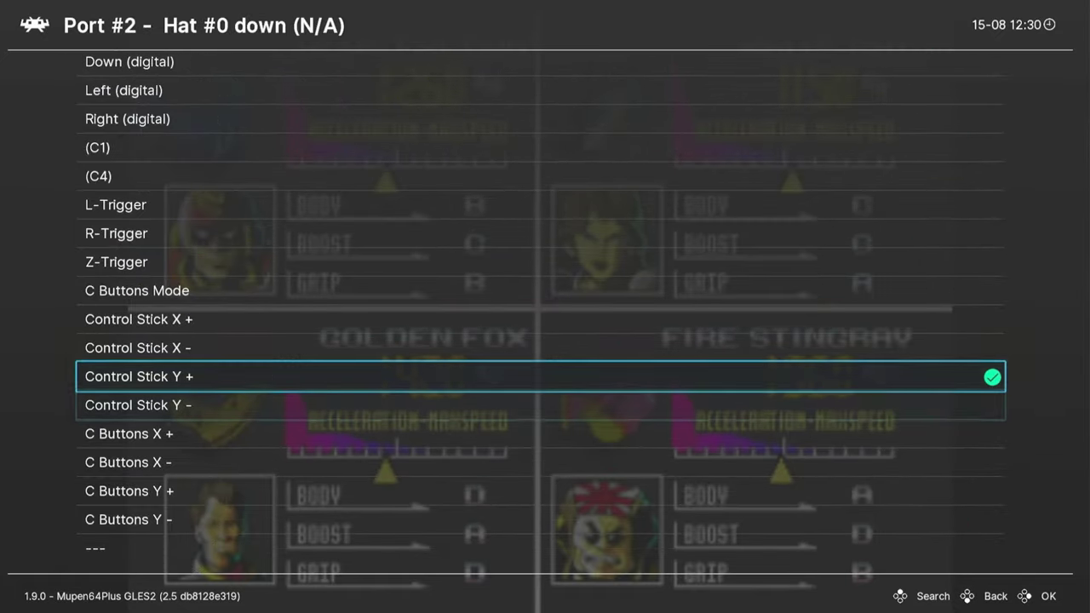
key("Up")
key("Up")
key("Up")
key("Up")
key("Up")
key("Up")
key("Up")
key("Up")
key("Up")
key("Up")
key("Up")
key("Return")
Map the D-pad left input (Hat #0 left) of Port 2 to Left (digital)
key("Down")
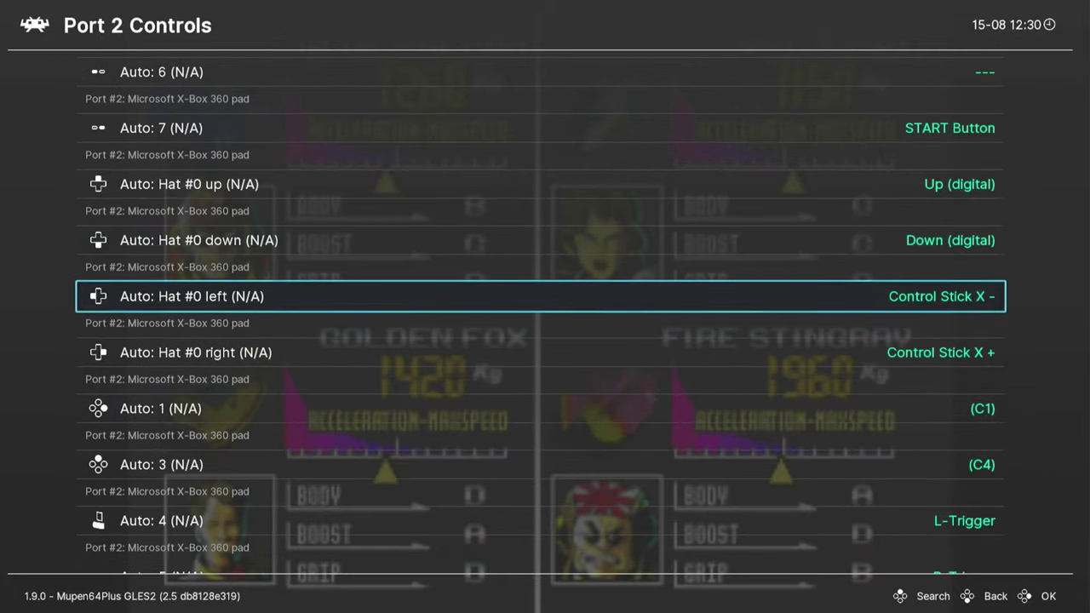
key("Return")
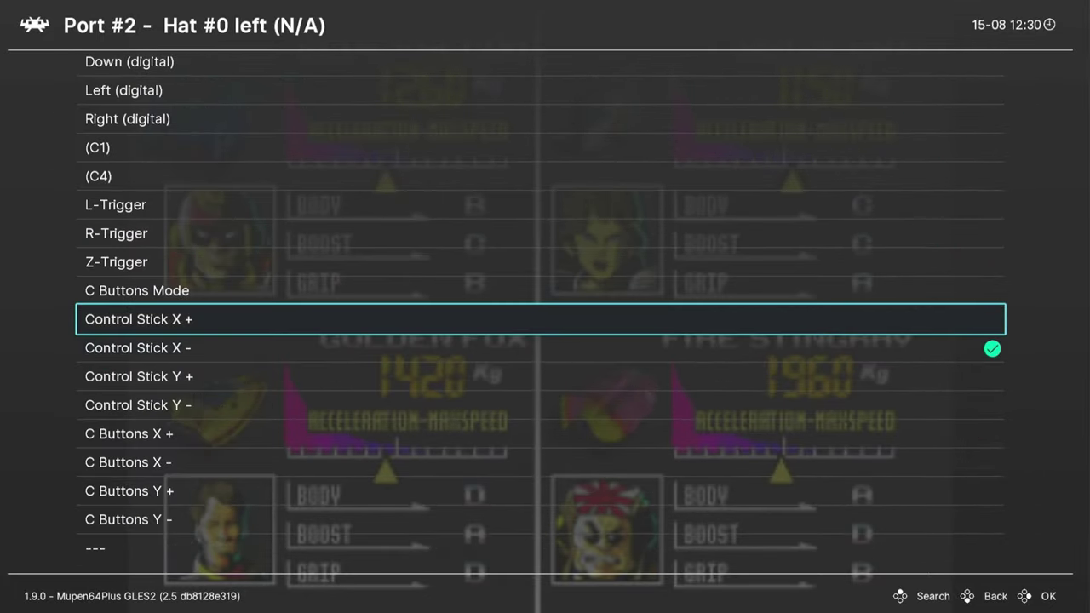
key("Up")
key("Up")
key("Up")
key("Up")
key("Up")
key("Up")
key("Up")
key("Up")
key("Return")
Map the D-pad right input (Hat #0 right) of Port 2 to Right (digital)
key("Down")
key("Return")
key("Up")
key("Up")
key("Up")
key("Up")
key("Up")
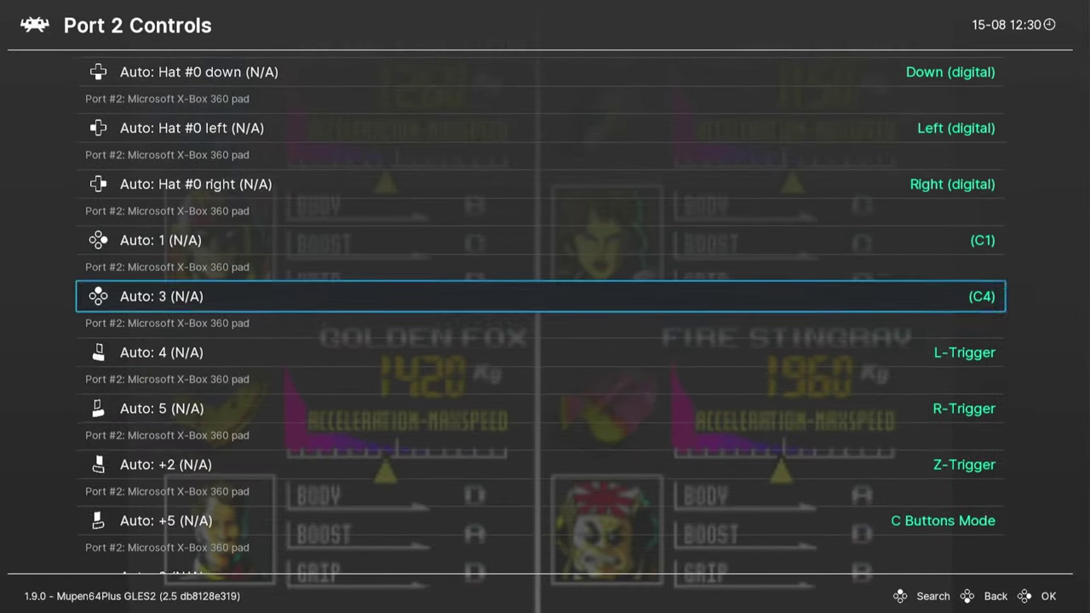
Review the remaining Port 2 mappings for the triggers, control stick and C buttons
key("Down")
key("Down")
key("Down")
key("Down")
key("Down")
key("Down")
key("Down")
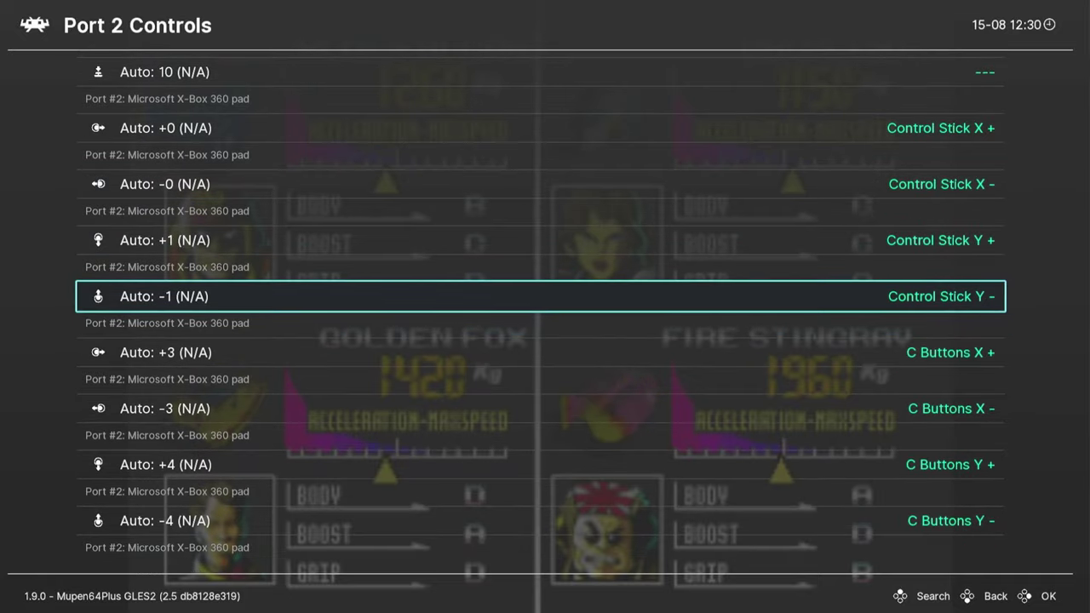
key("Down")
key("Down")
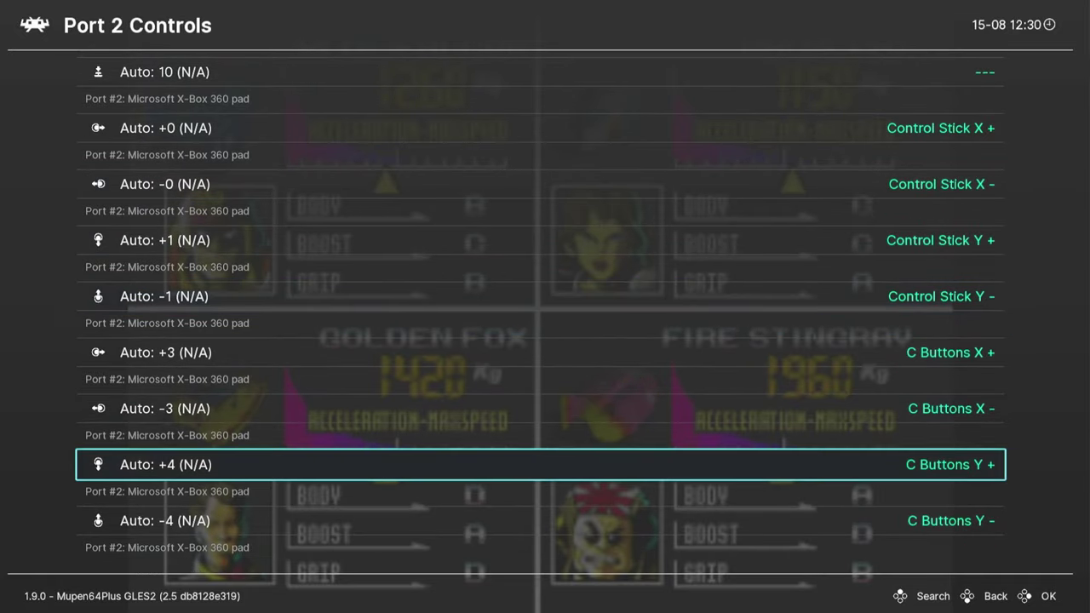
Open the Port 3 Controls and check the button and D-pad mappings
key("BackSpace")
key("Return")
key("Down")
key("Down")
key("Down")
key("Down")
key("Down")
key("Down")
key("Down")
key("Down")
key("Down")
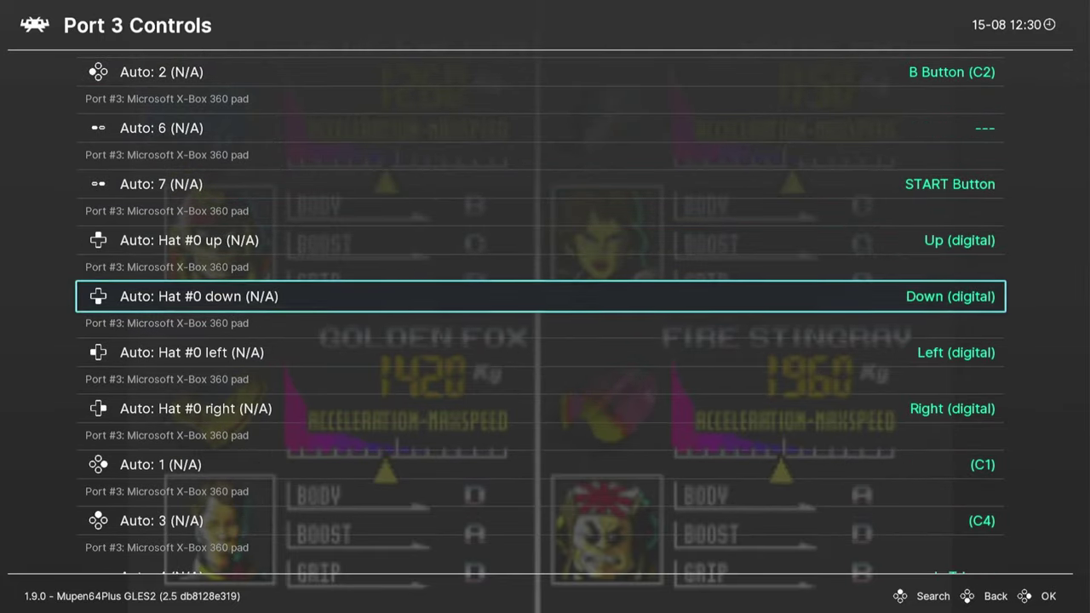
Check the mappings in the Port 4 Controls, and reopen the Port 3 Controls to compare
key("BackSpace")
key("Down")
key("Return")
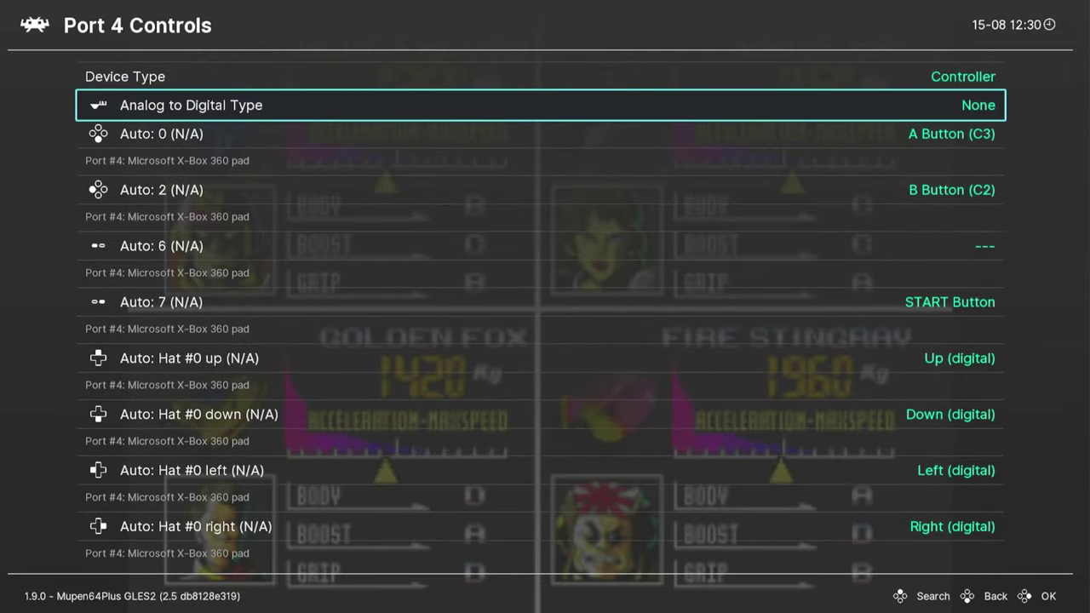
key("BackSpace")
key("Up")
key("Return")
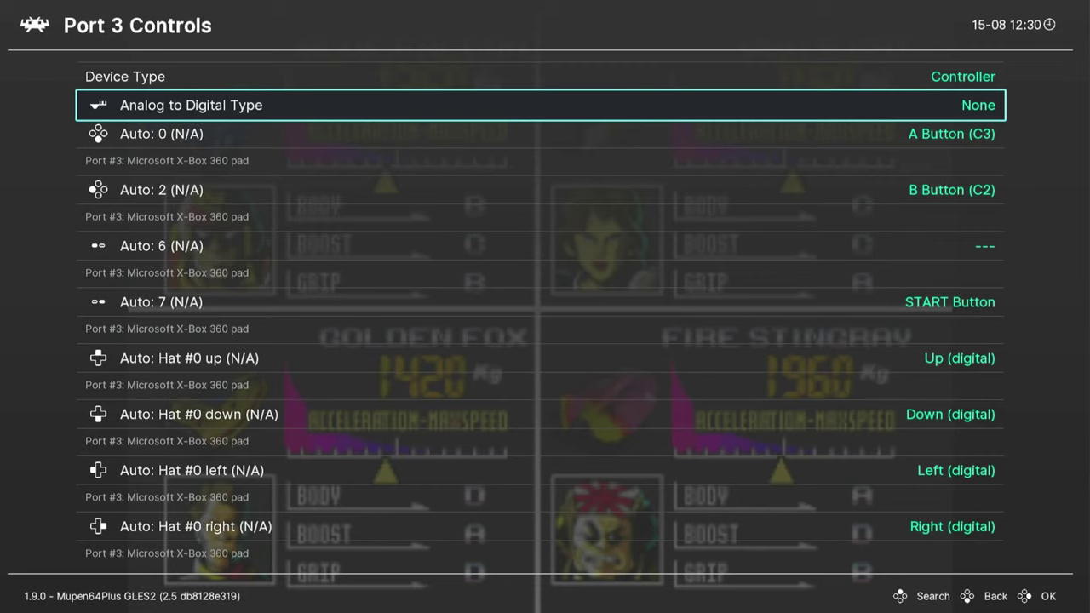
Return to the Controls list and save the mappings as a core remap file
key("BackSpace")
key("Up")
key("Up")
key("Up")
key("Up")
key("Up")
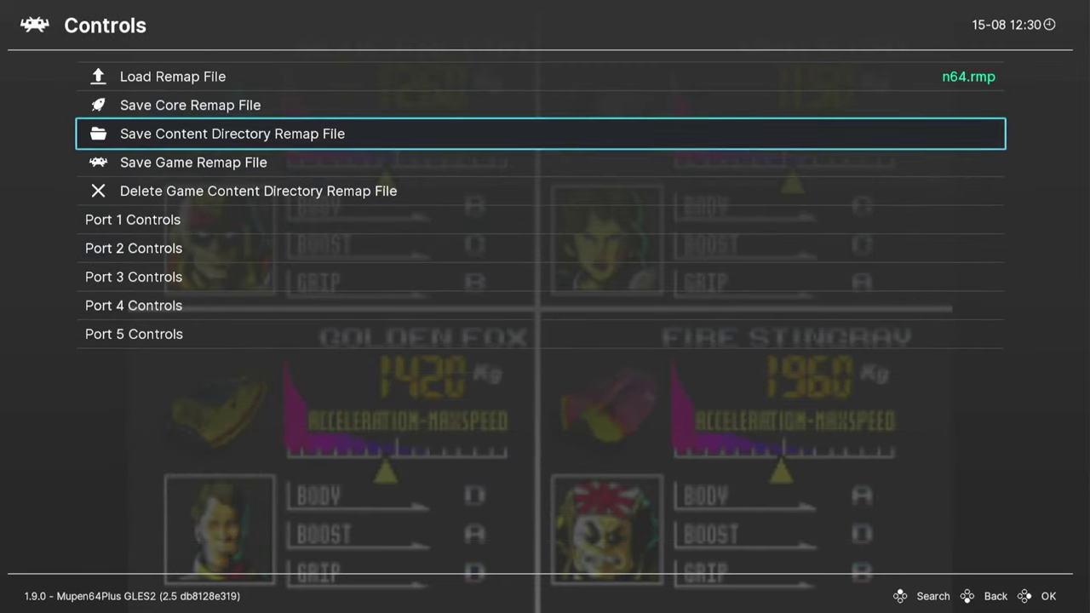
key("Up")
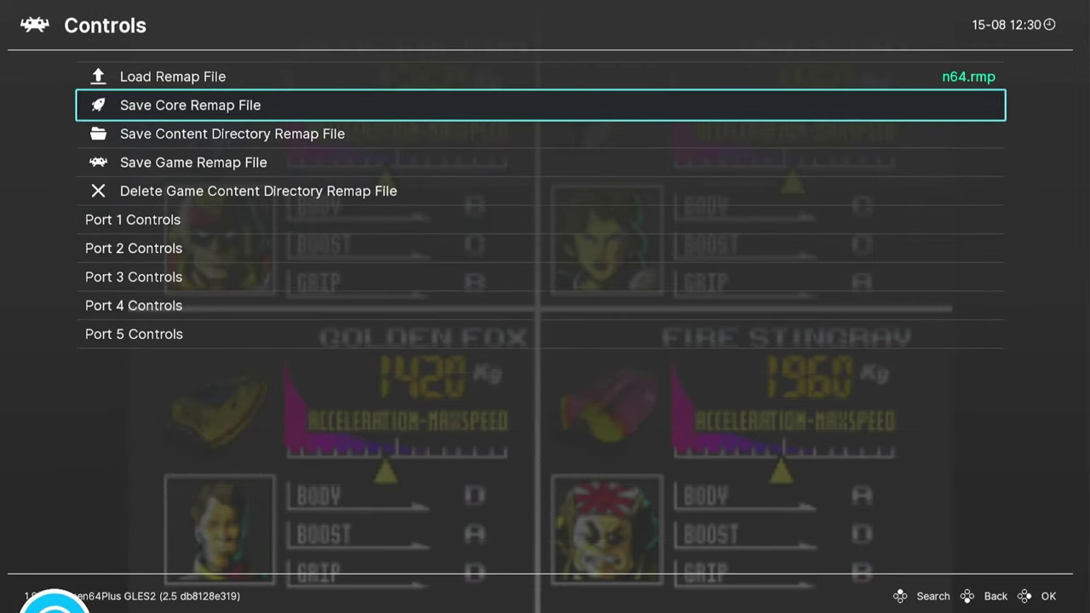
key("Return")
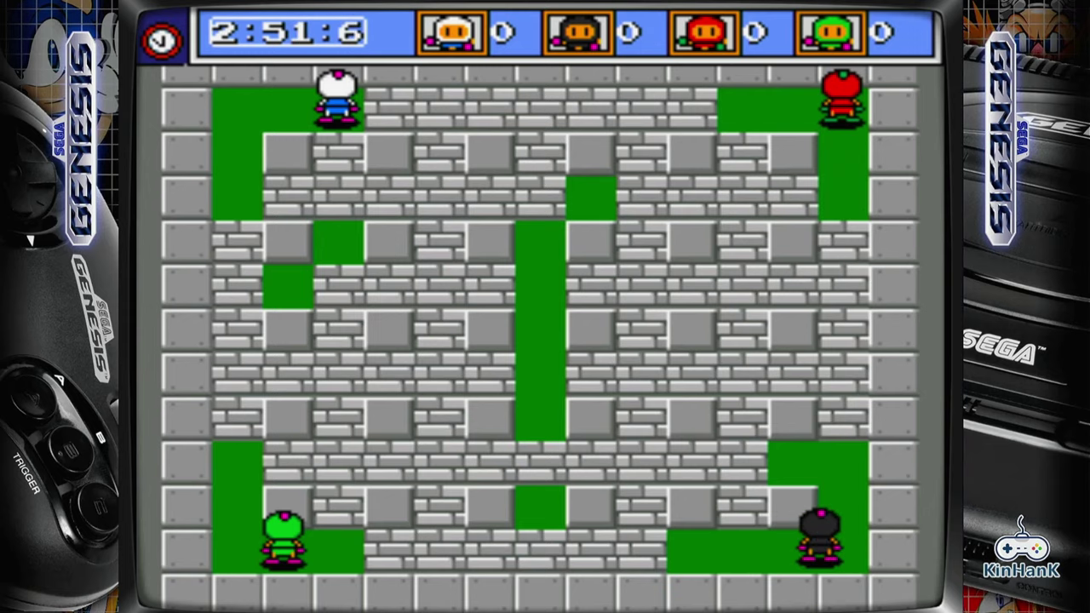
Pause the Bomberman game and open the Controls settings for the running content
key("F1")
key("Return")
key("Down")
key("Down")
key("Down")
key("Down")
key("Down")
key("Down")
key("Down")
key("Down")
key("Down")
key("Down")
key("Down")
key("Down")
key("Down")
key("Down")
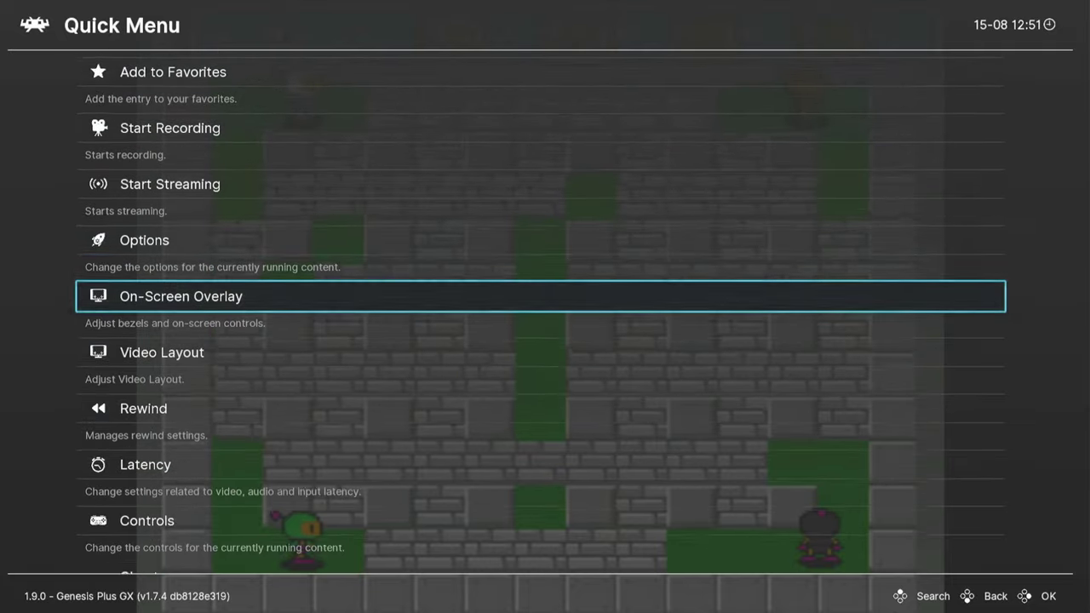
key("Down")
key("Return")
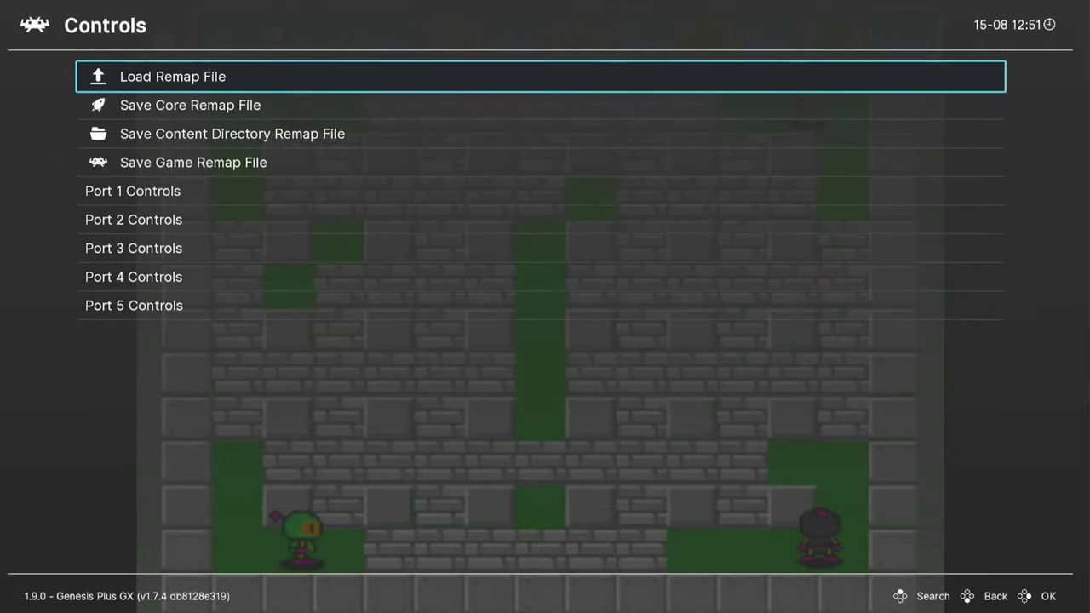
Set the Port 2 device type to MD Joypad 3 Button + 4-WayPlay
key("Down")
key("Down")
key("Down")
key("Down")
key("Down")
key("Return")
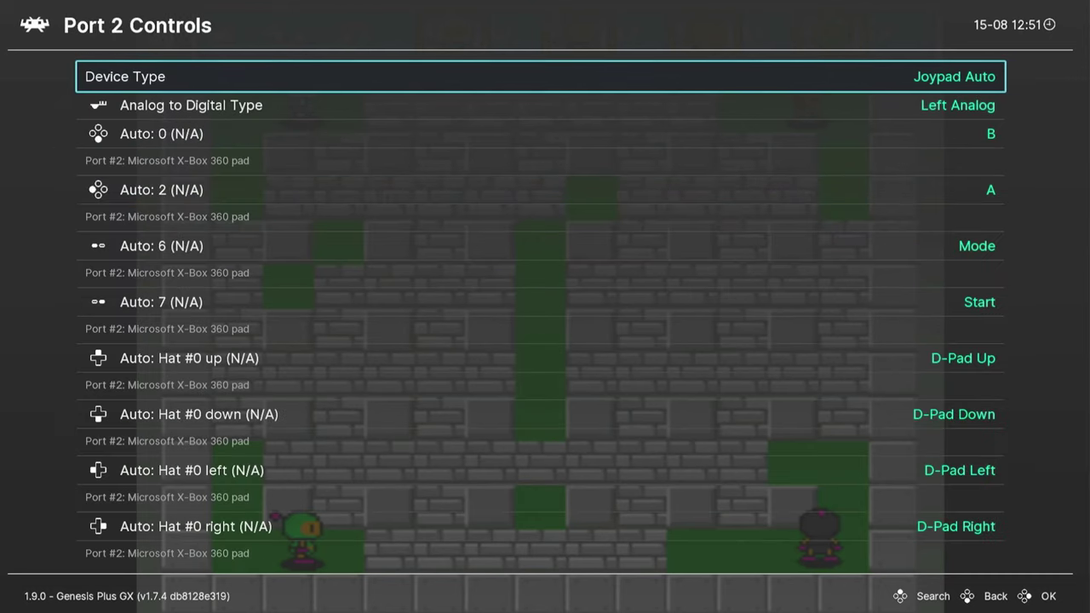
key("Down")
key("Up")
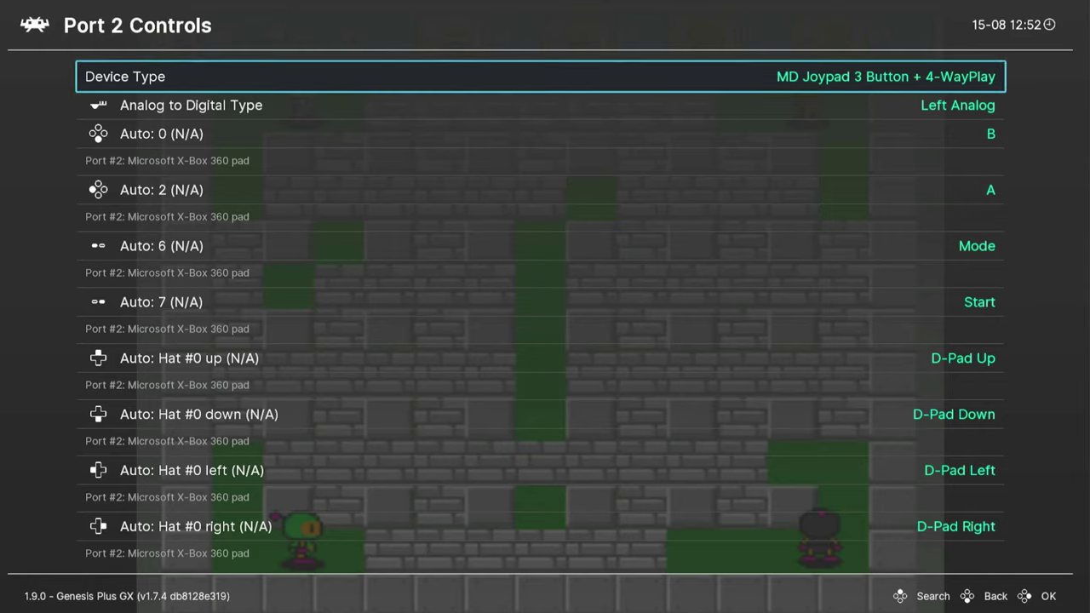
key("BackSpace")
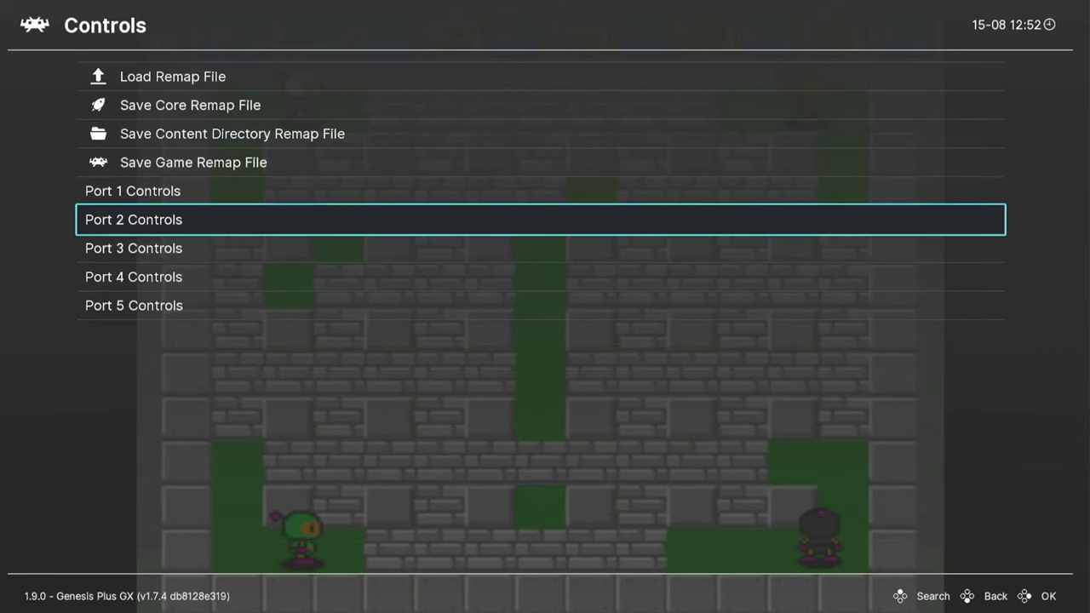
Save the Bomberman controls as a game remap file and leave the settings
key("Up")
key("Up")
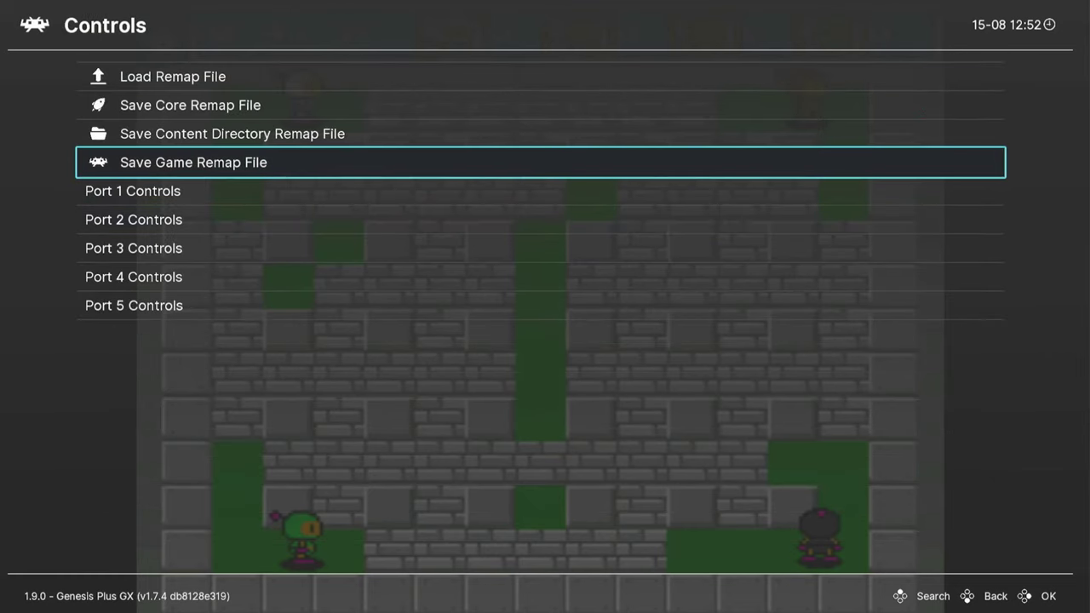
key("Return")
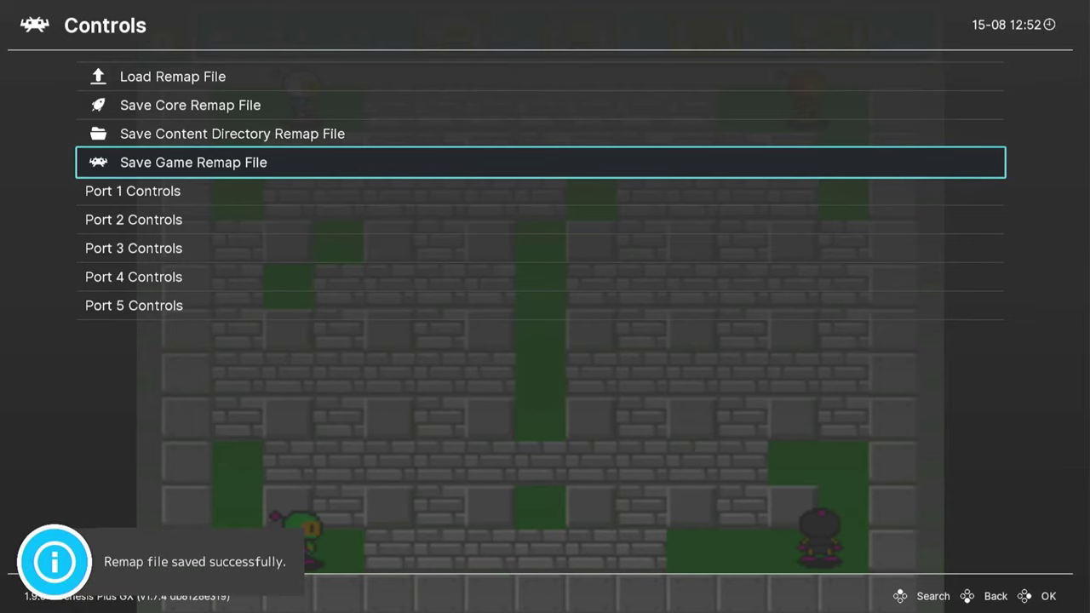
key("Down")
key("BackSpace")
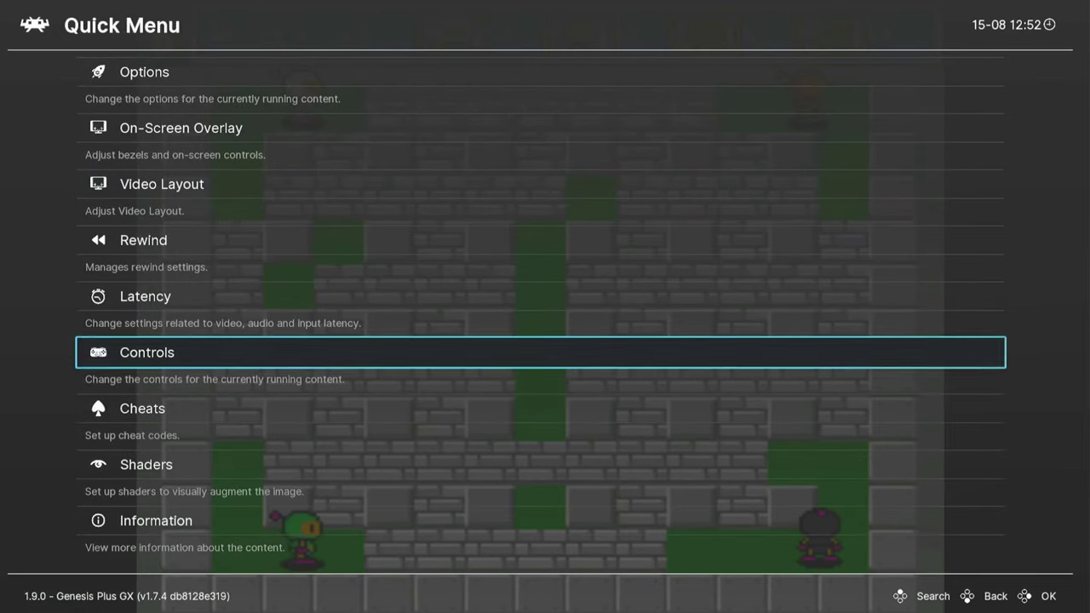
key("Down")
key("BackSpace")
key("Up")
key("Return")
key("Return")
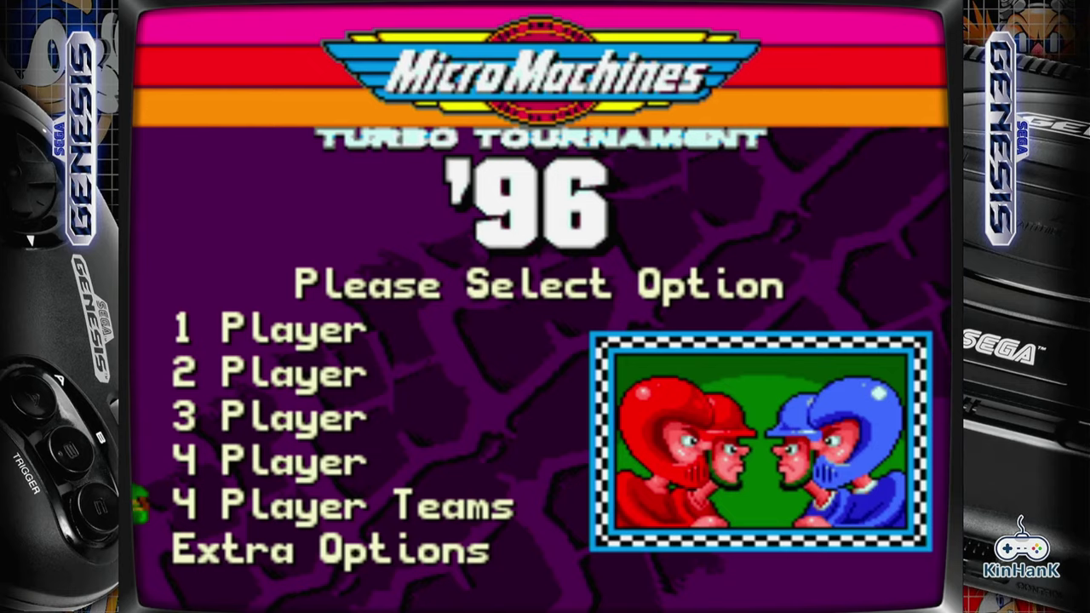
Start a 4 Player Single Race in Micro Machines Turbo Tournament '96 and pick Spider as Player 1's driver
key("Up")
key("Return")
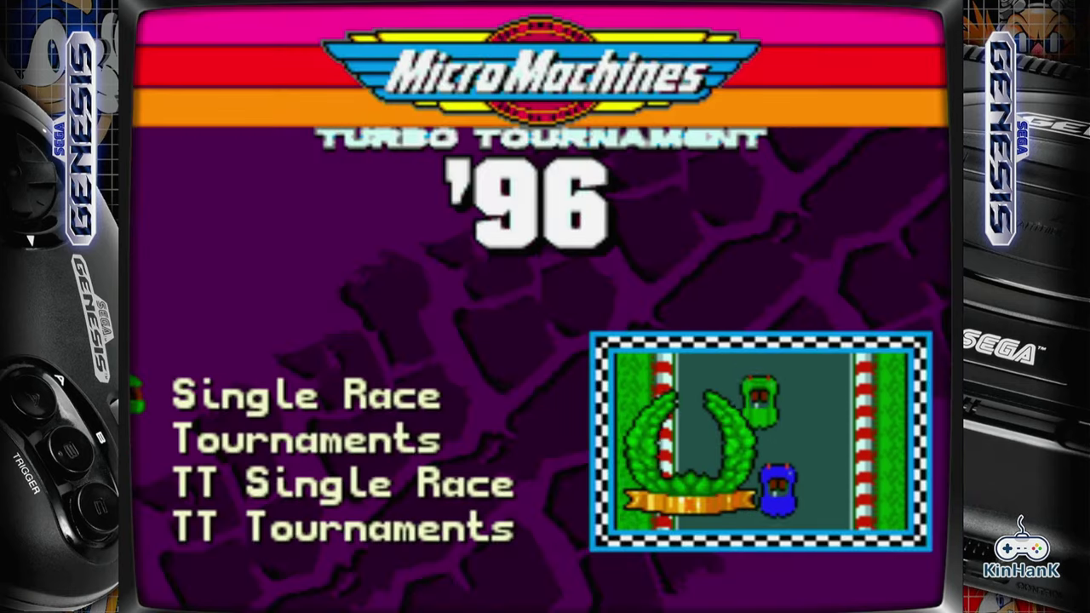
key("Return")
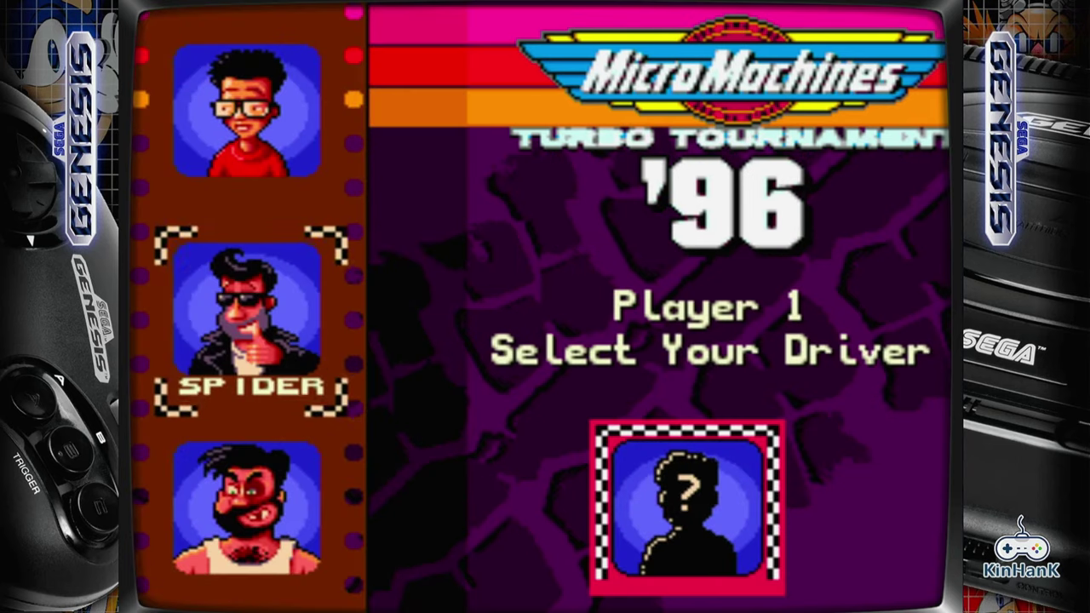
key("Return")
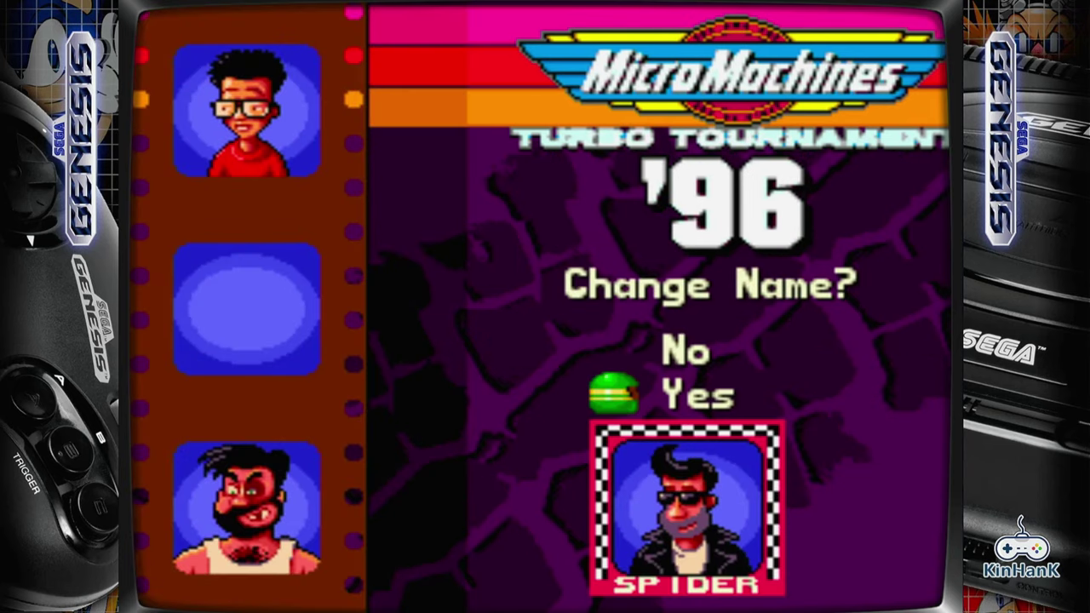
key("Return")
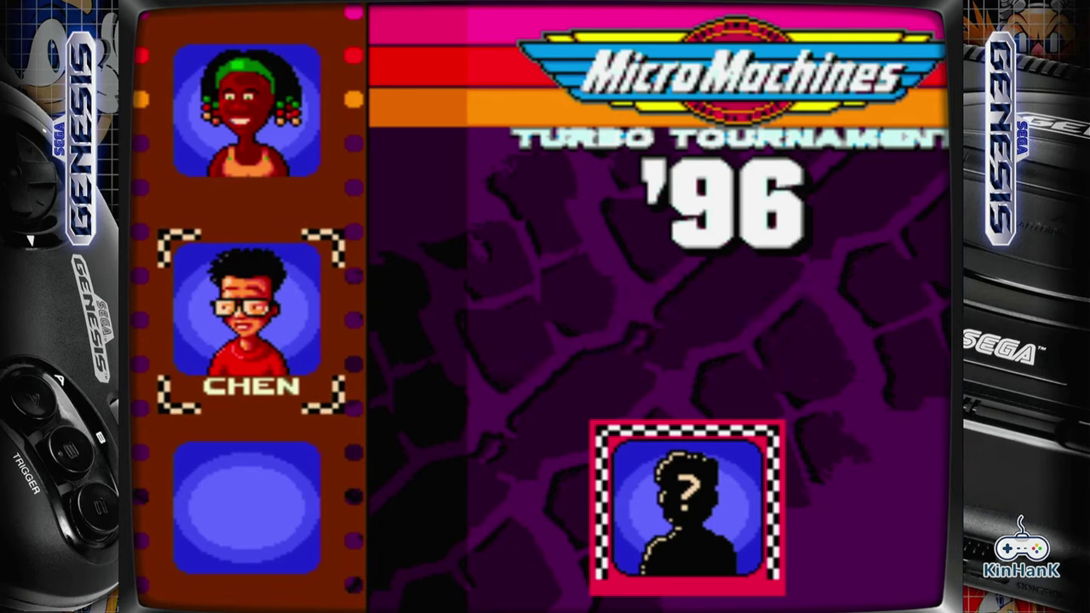
Pause Micro Machines and open the Controls settings for the running content
key("F1")
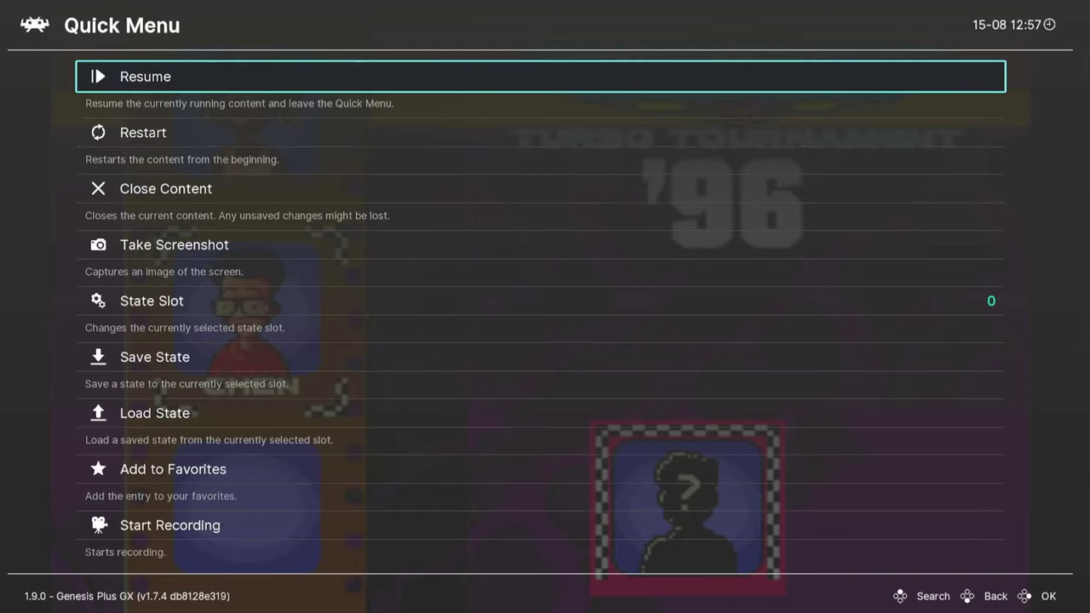
key("Down")
key("Down")
key("Down")
key("Down")
key("Down")
key("Down")
key("Down")
key("Down")
key("Down")
key("Down")
key("Down")
key("Down")
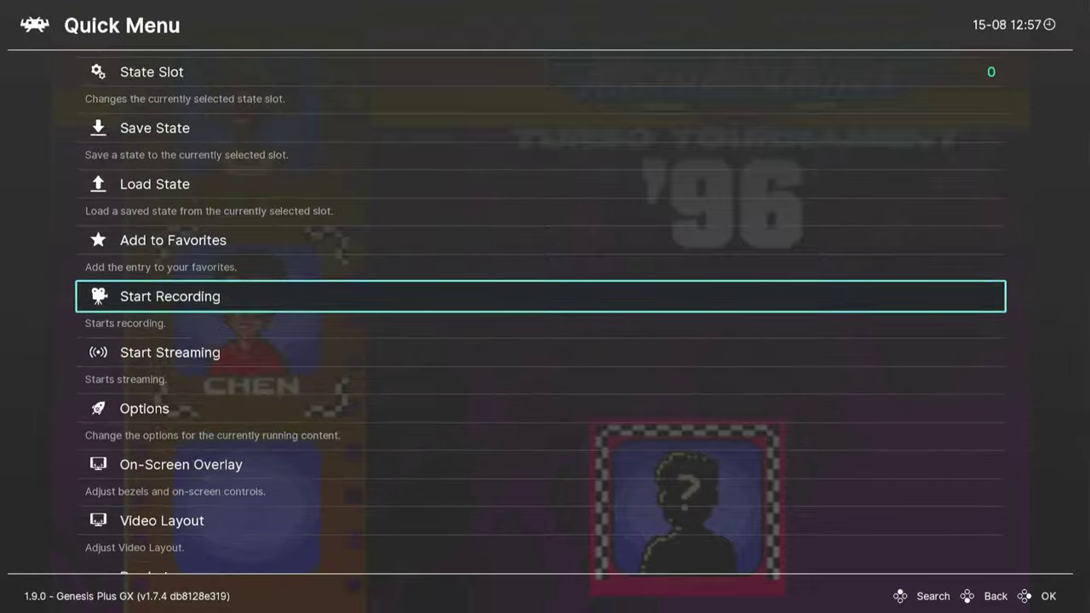
key("Down")
key("Down")
key("Down")
key("Return")
Set the Port 2 device type to MD Joypad 3 Button + Teamplayer
key("Down")
key("Down")
key("Down")
key("Down")
key("Down")
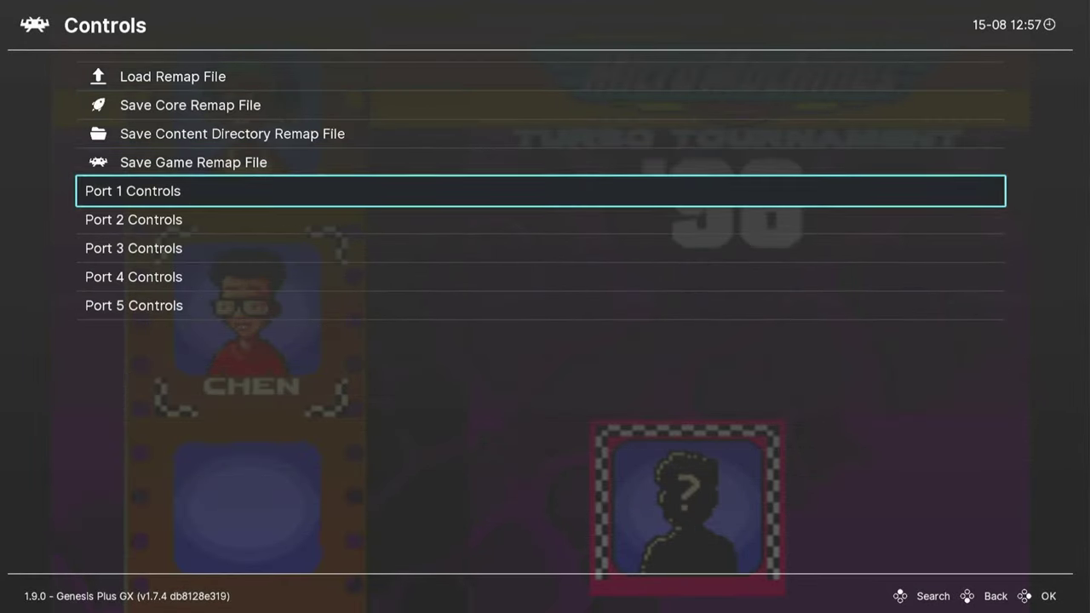
key("Return")
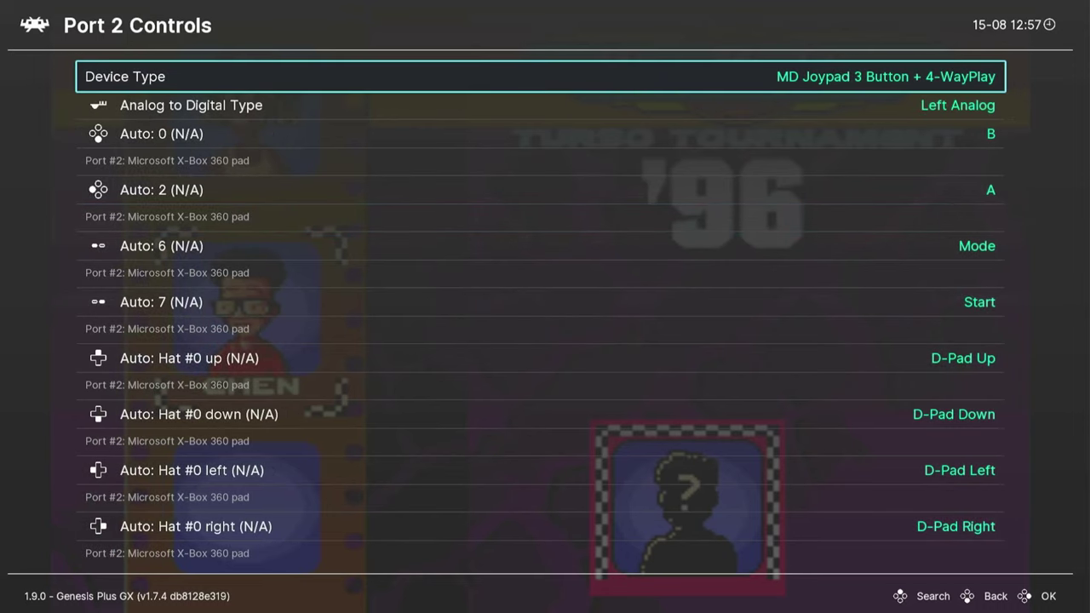
key("Left")
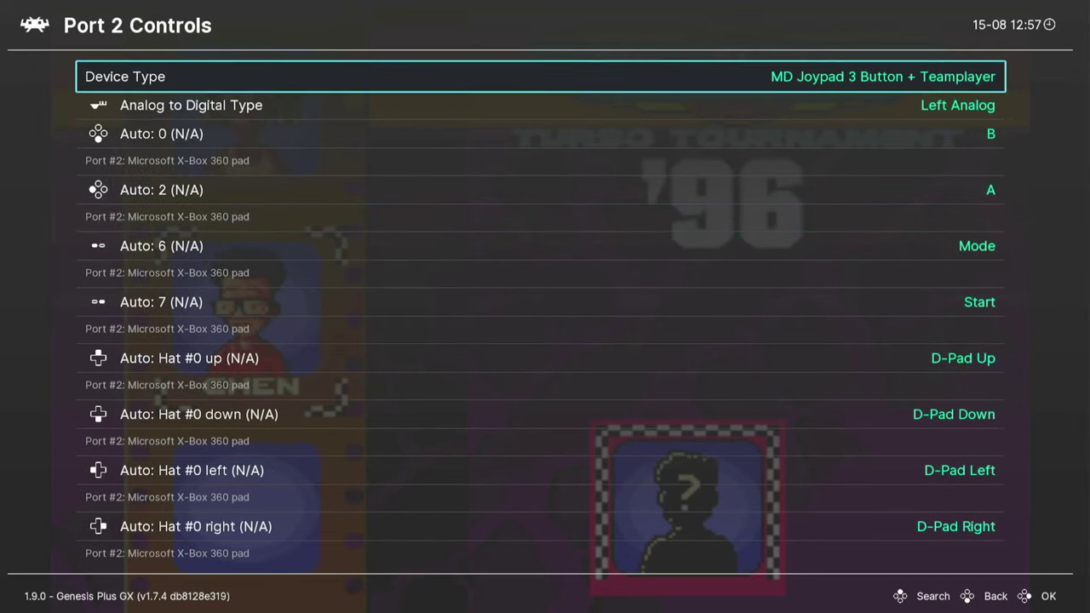
key("Down")
key("Up")
Save the Micro Machines controls as a game remap file
key("BackSpace")
key("Up")
key("Up")
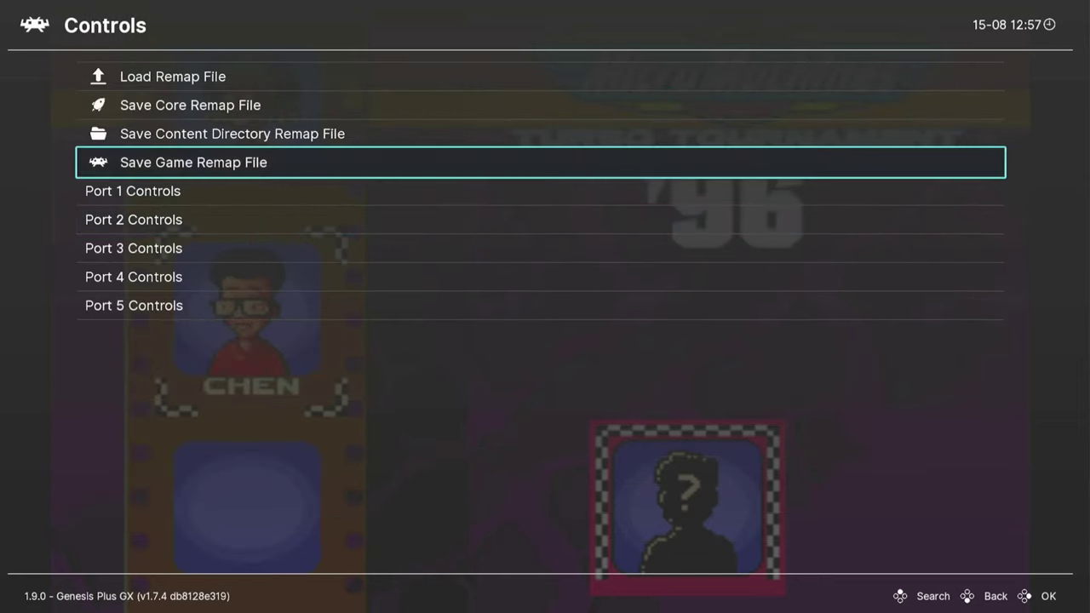
key("Return")
key("BackSpace")
Resume Micro Machines and open the game's Extra Options
key("Down")
key("Down")
key("Down")
key("Down")
key("Down")
key("F1")
key("Return")
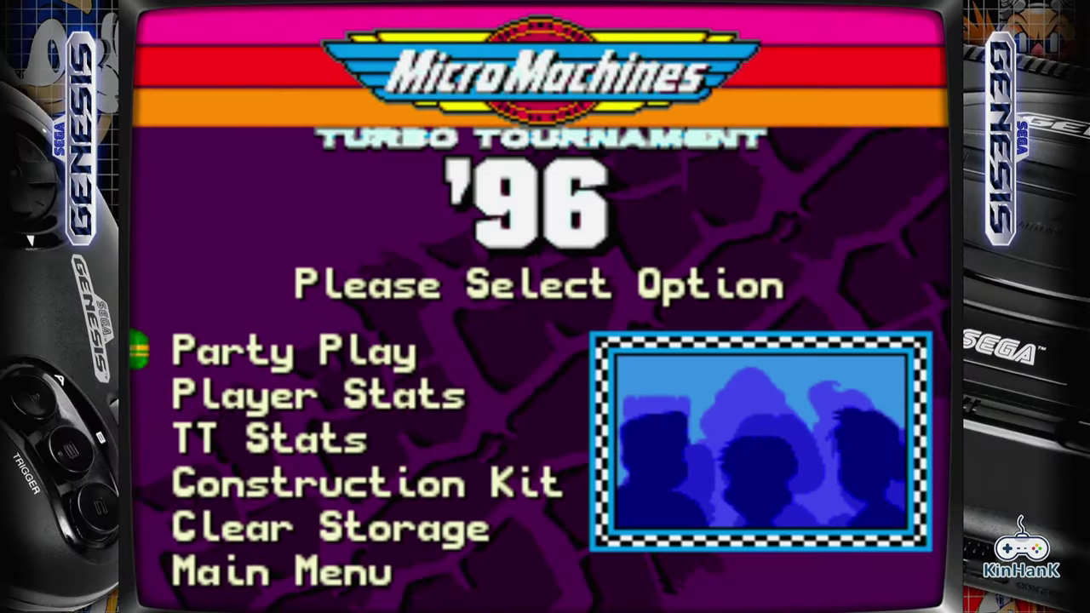
Open Party Play and choose the 8 Player Share mode
key("Down")
key("Down")
key("Up")
key("Up")
key("Return")
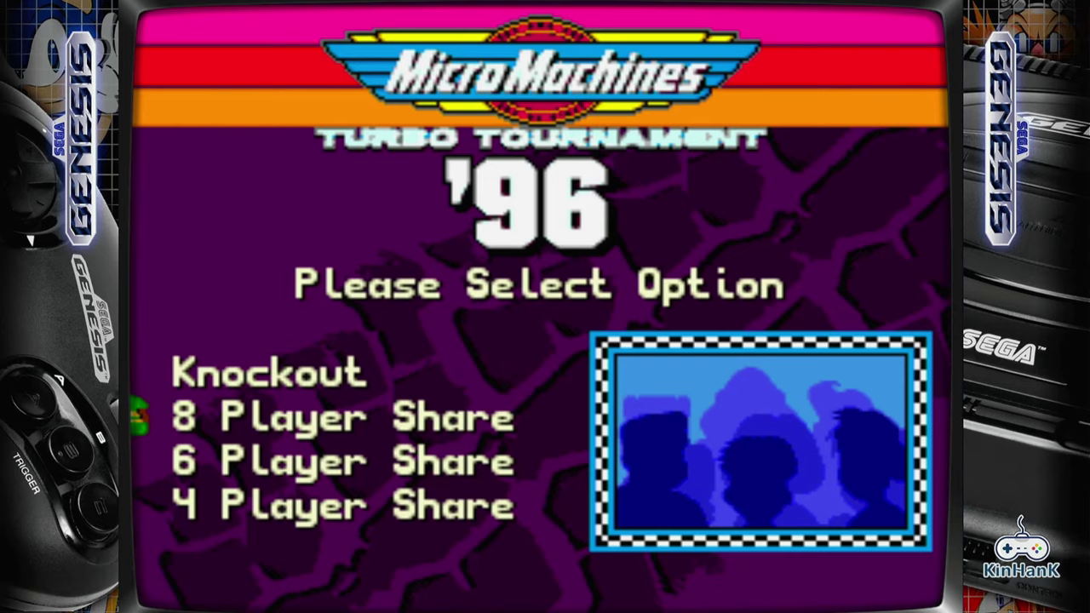
key("Return")
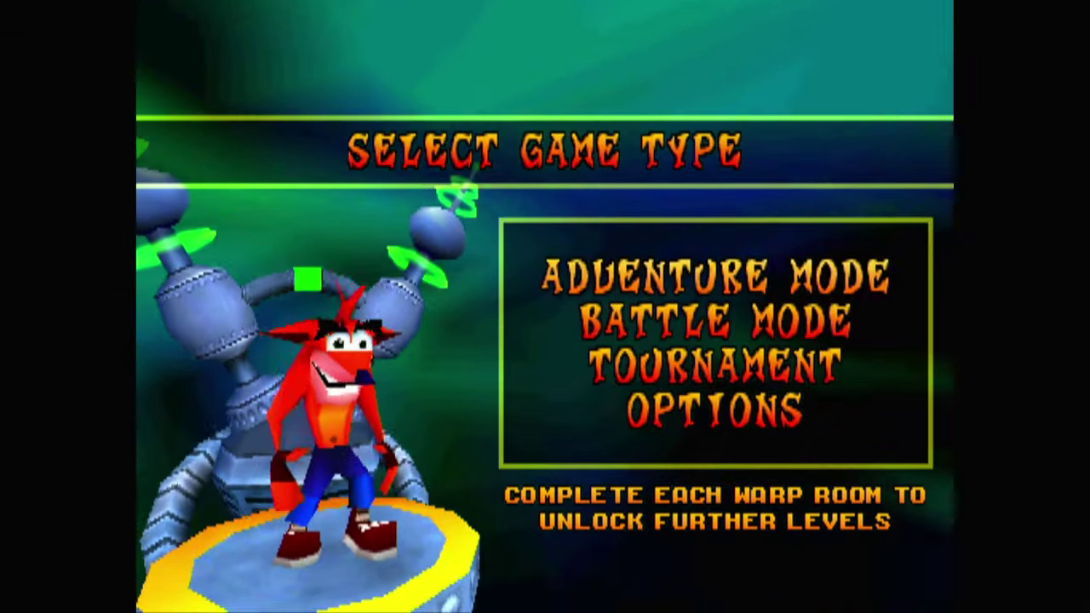
Open the controller page in the Crash game's options to check the vibration status of all four players
key("Down")
key("Down")
key("Down")
key("Return")
key("Down")
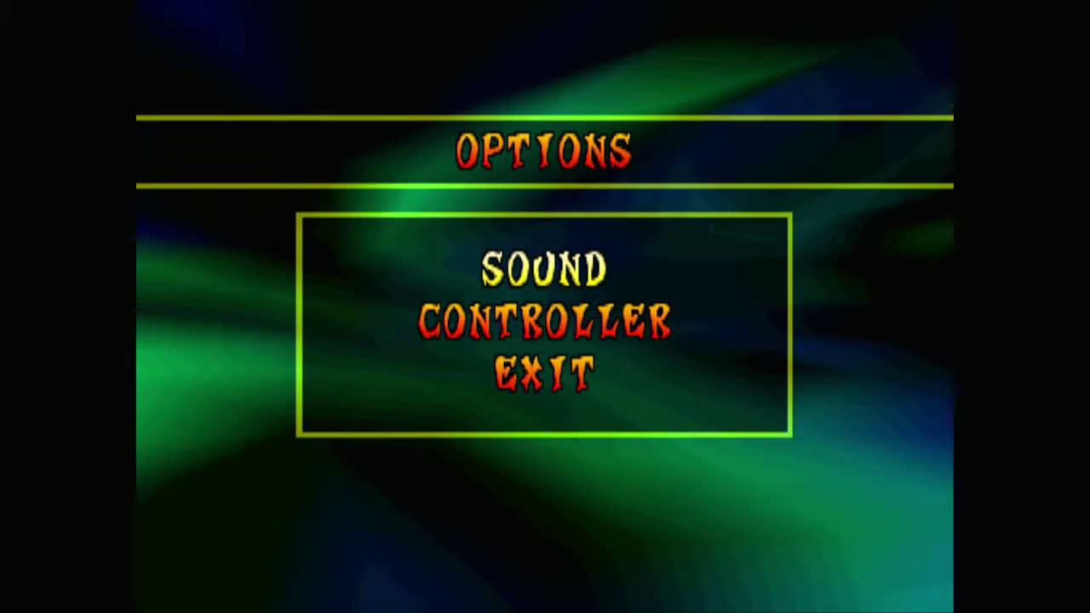
key("Return")
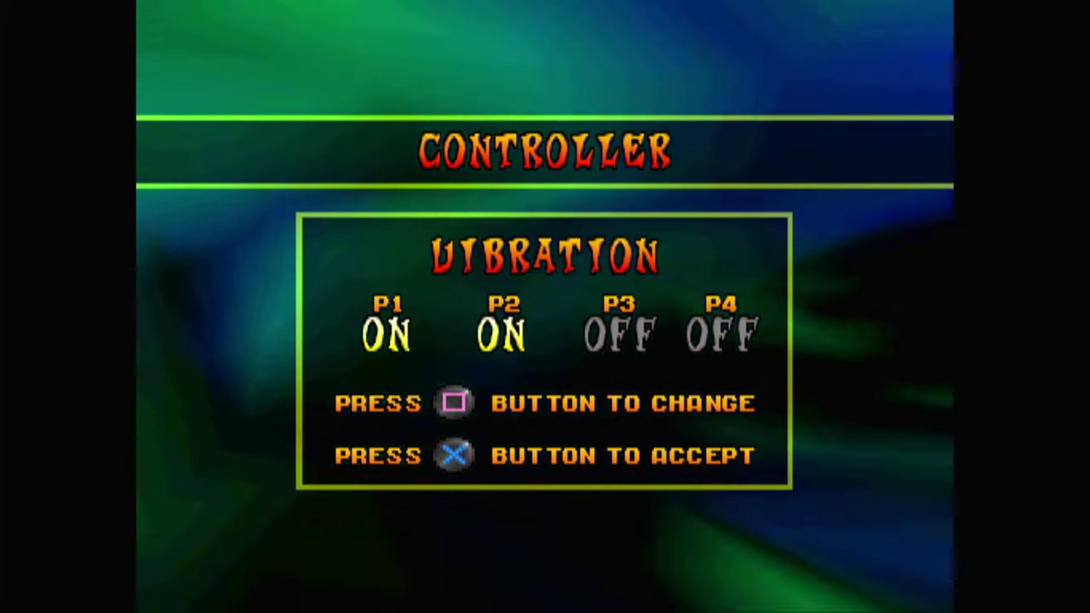
Open the Port 1 controls of the running Crash Bash game
key("F1")
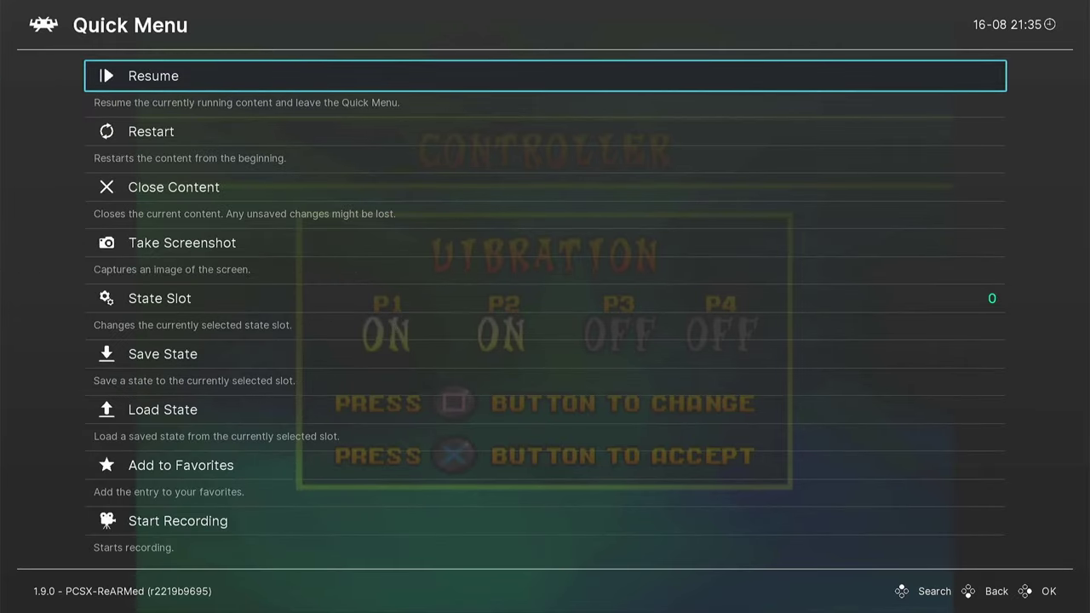
key("Down")
key("Down")
key("Down")
key("Down")
key("Down")
key("Down")
key("Down")
key("Down")
key("Down")
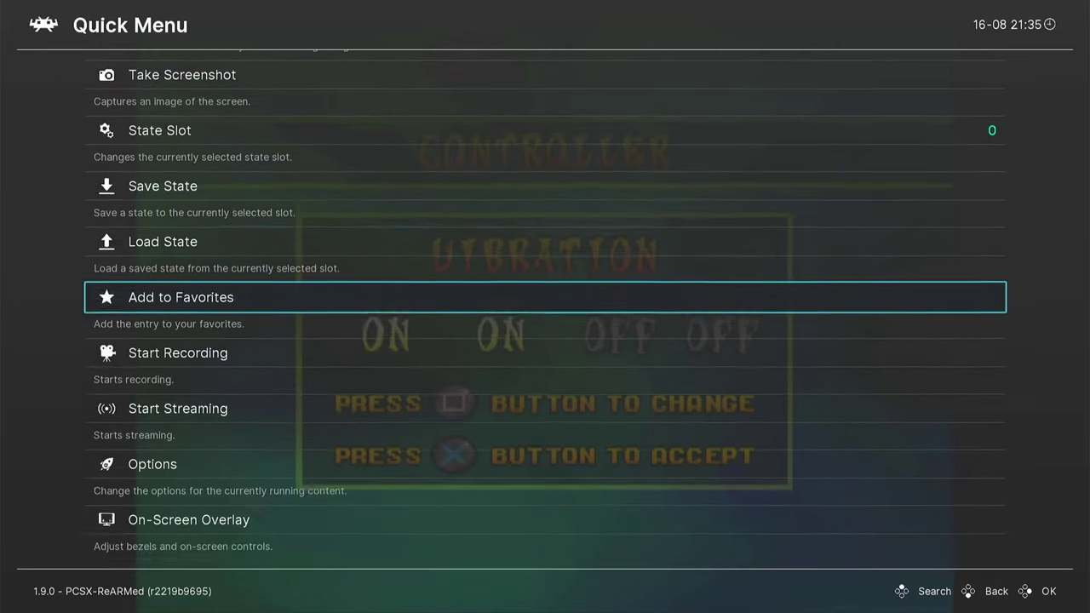
key("Down")
key("Down")
key("Down")
key("Down")
key("Down")
key("Down")
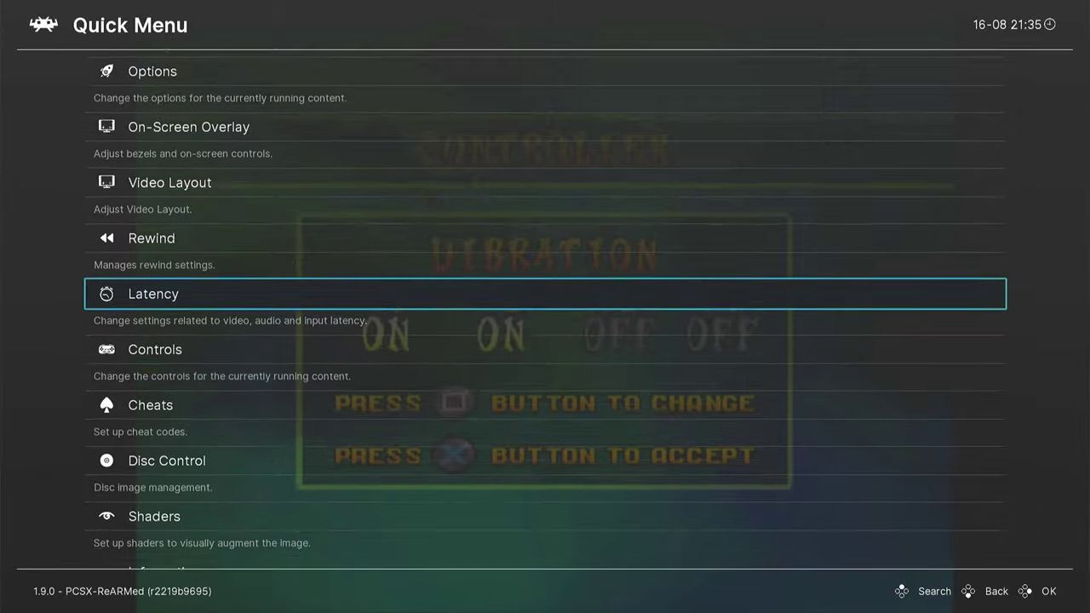
key("Return")
key("Down")
key("Down")
key("Down")
key("Return")
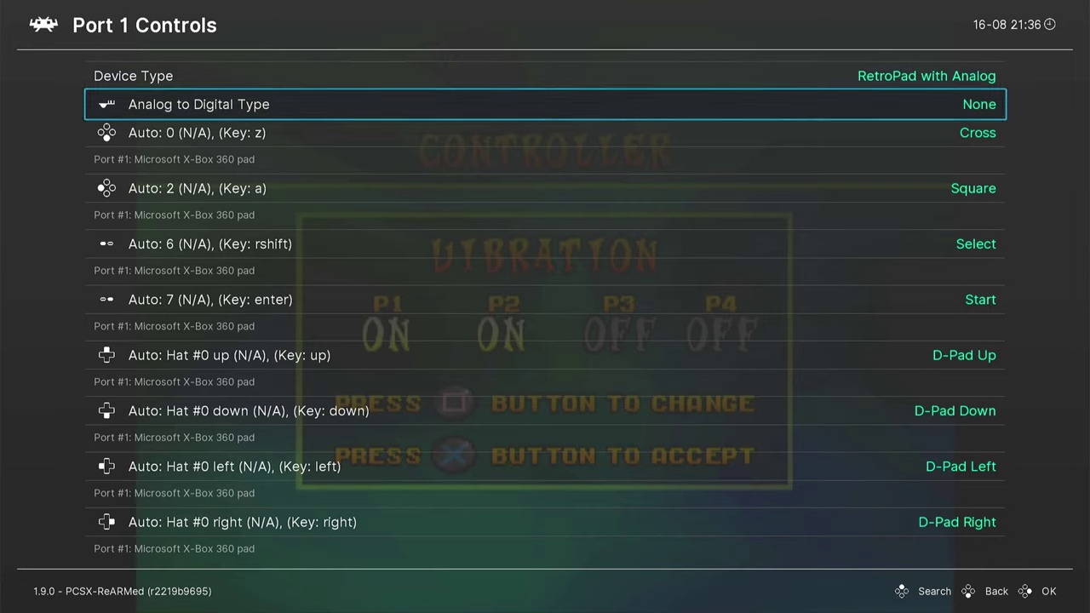
Examine the Port 1 button assignments through to the stick buttons and analog axes
key("Down")
key("Down")
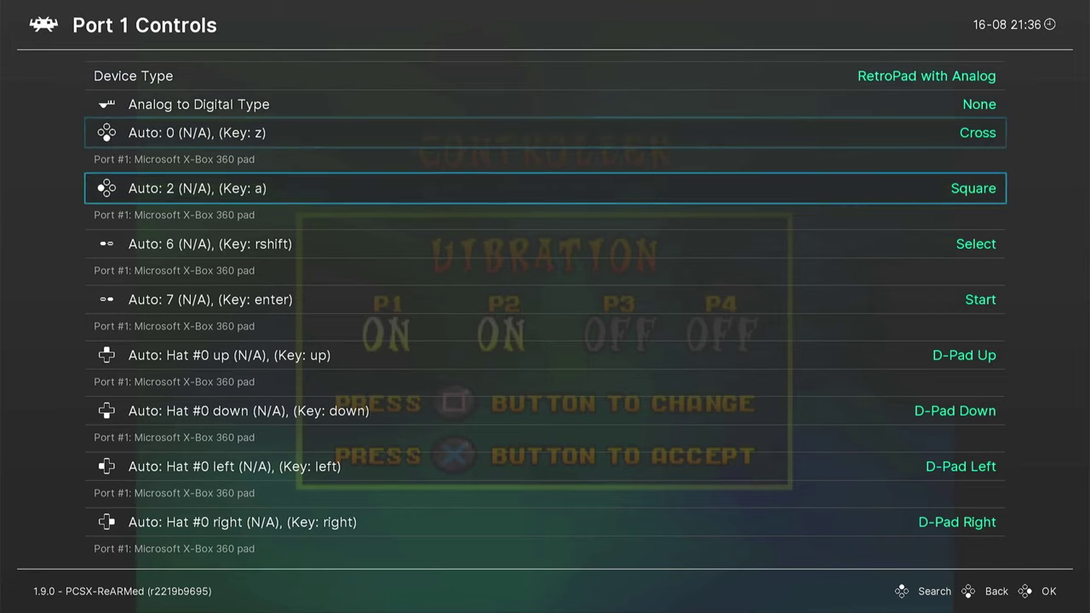
key("Down")
key("Down")
key("Down")
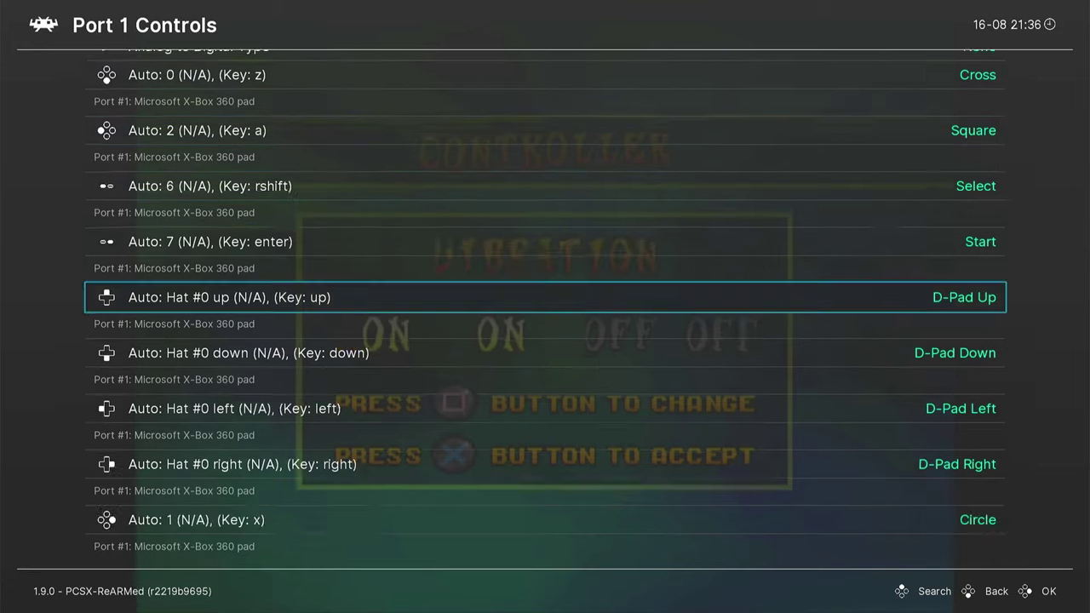
key("Down")
key("Down")
key("Down")
key("Down")
key("Down")
key("Down")
key("Down")
key("Down")
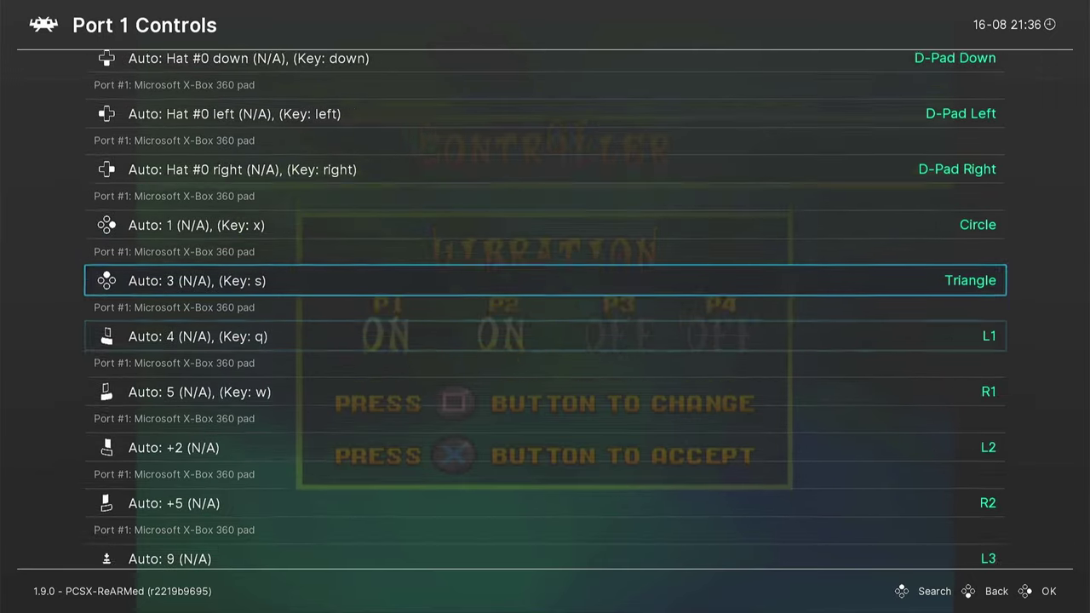
key("Down")
key("Down")
key("Down")
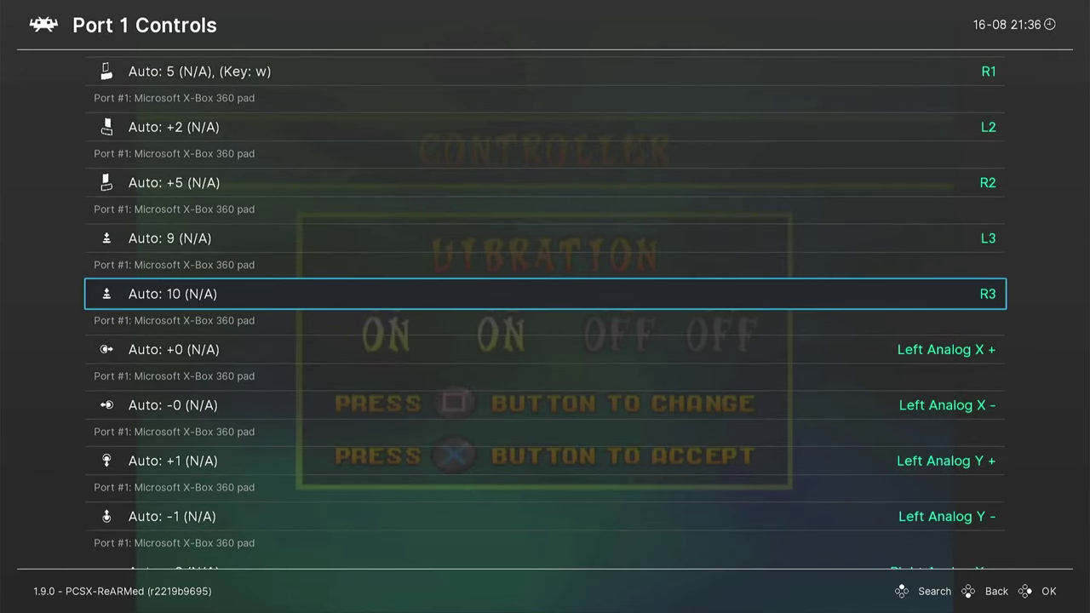
Set the Port 2 device type to RetroPad with Analog
key("BackSpace")
key("Down")
key("Return")
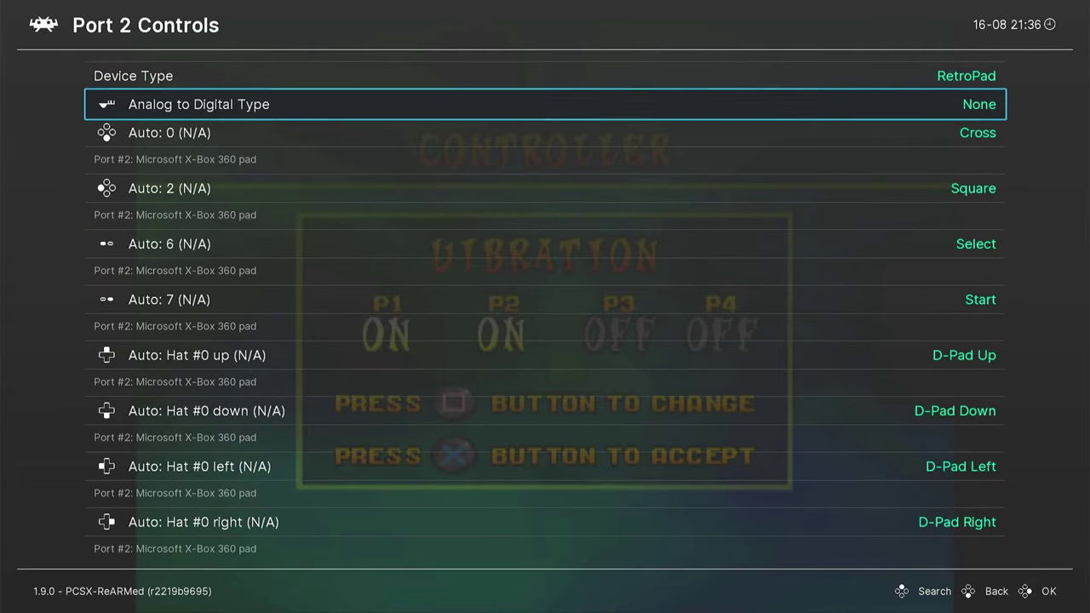
key("Down")
key("Down")
key("Down")
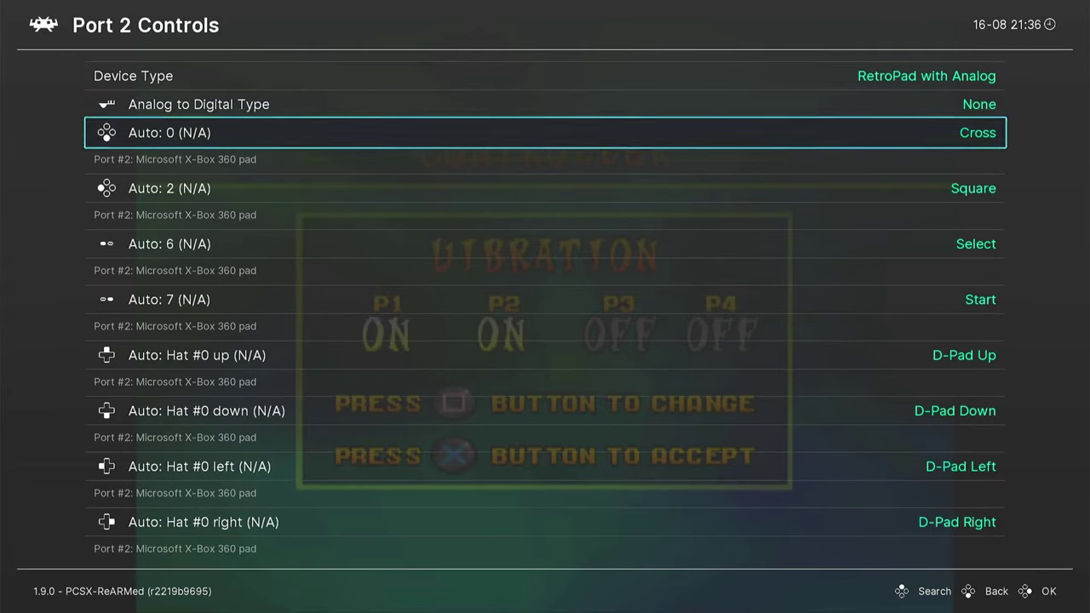
Set the device type of Port 3 and Port 4 to RetroPad with Analog
key("BackSpace")
key("Down")
key("Return")
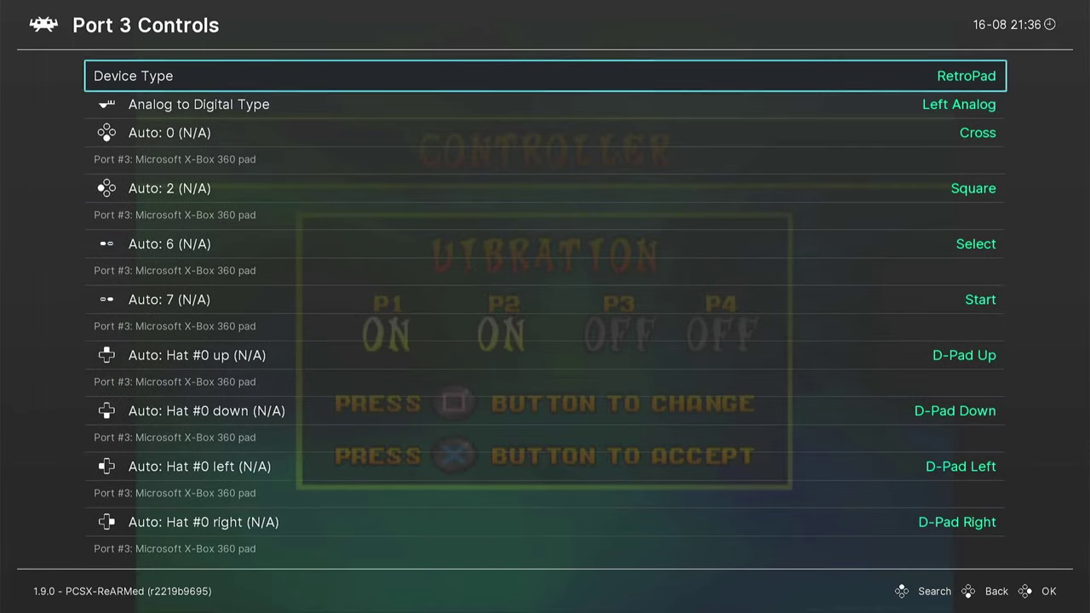
key("BackSpace")
key("Down")
key("Return")
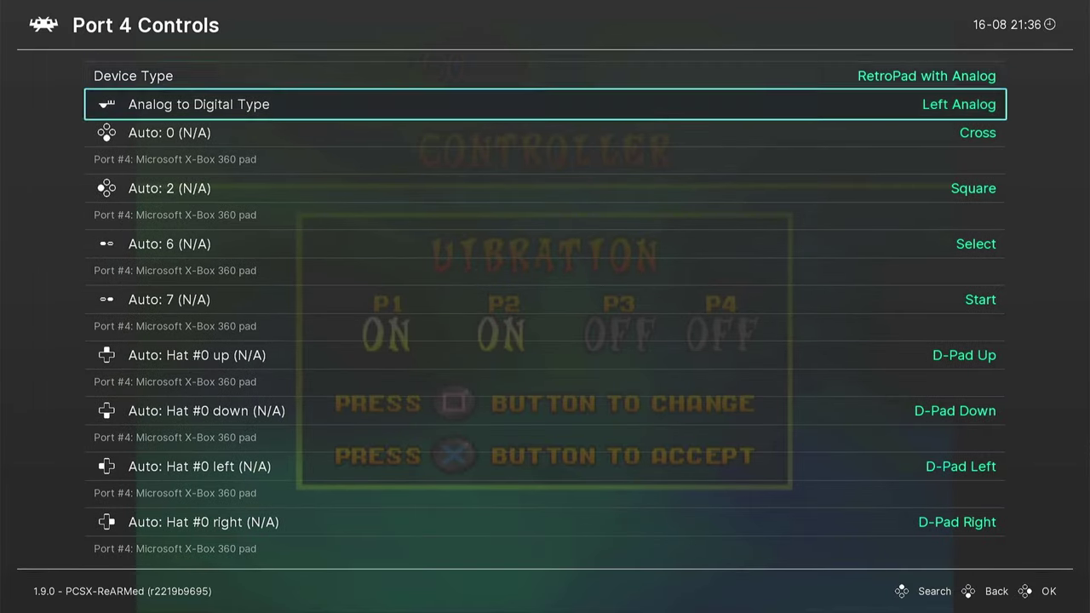
Save the port device types as a core remap file and leave the controls settings
key("BackSpace")
key("Up")
key("Up")
key("Up")
key("Up")
key("Up")
key("Up")
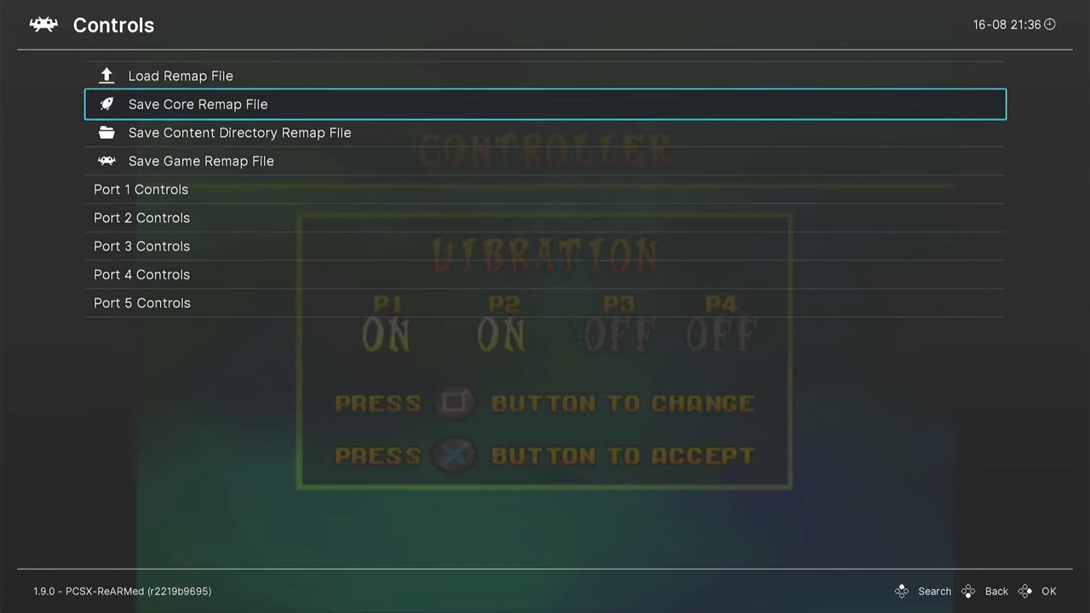
key("Return")
key("BackSpace")
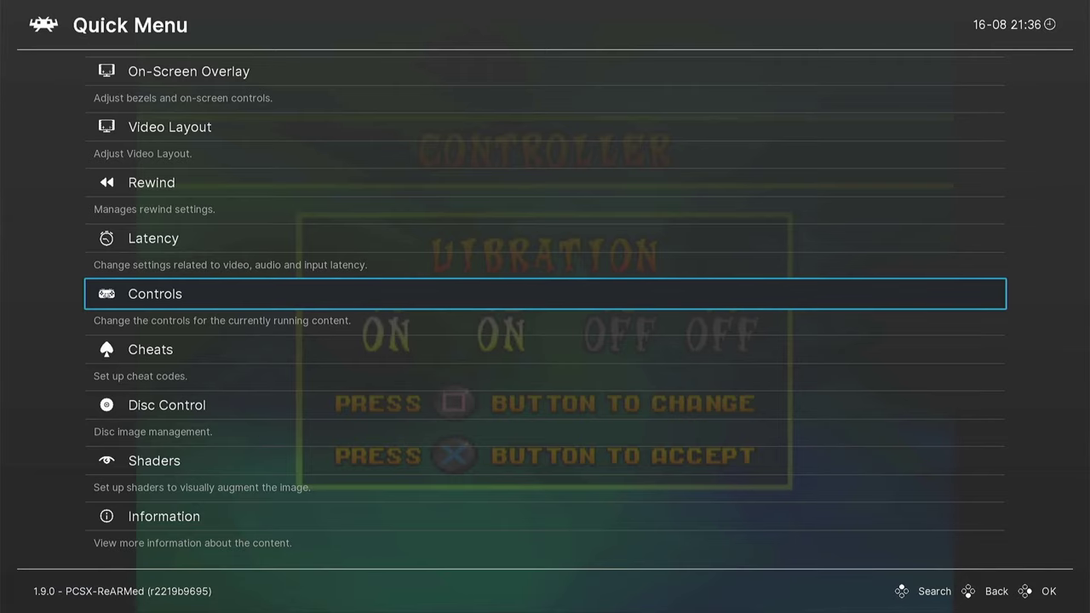
Turn on Show other input settings in the core options for Crash Bash
key("Up")
key("Up")
key("Up")
key("Up")
key("Up")
key("Return")
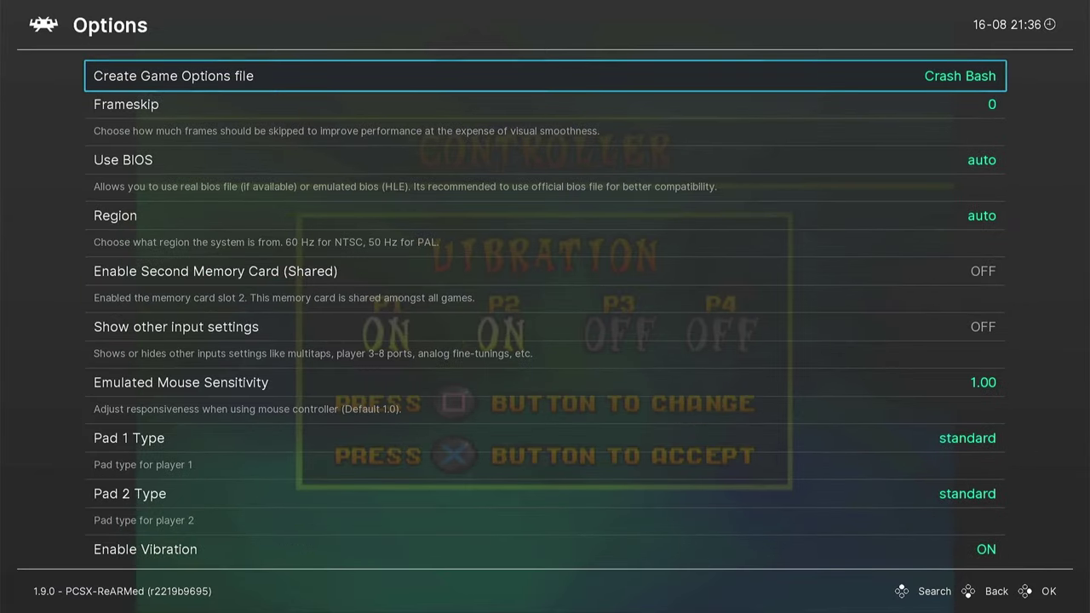
key("Down")
key("Down")
key("Down")
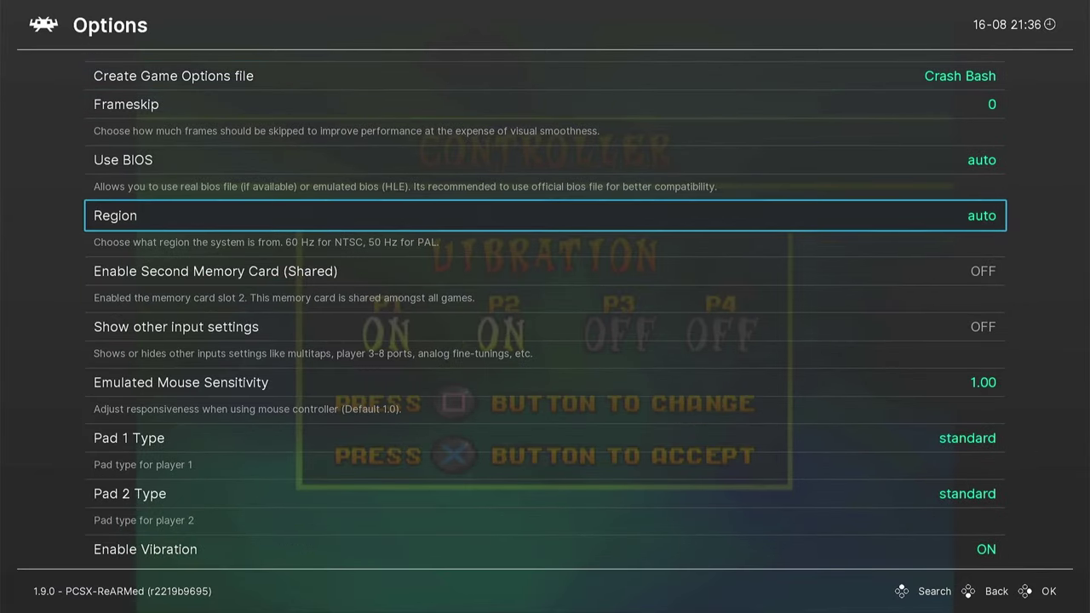
key("Down")
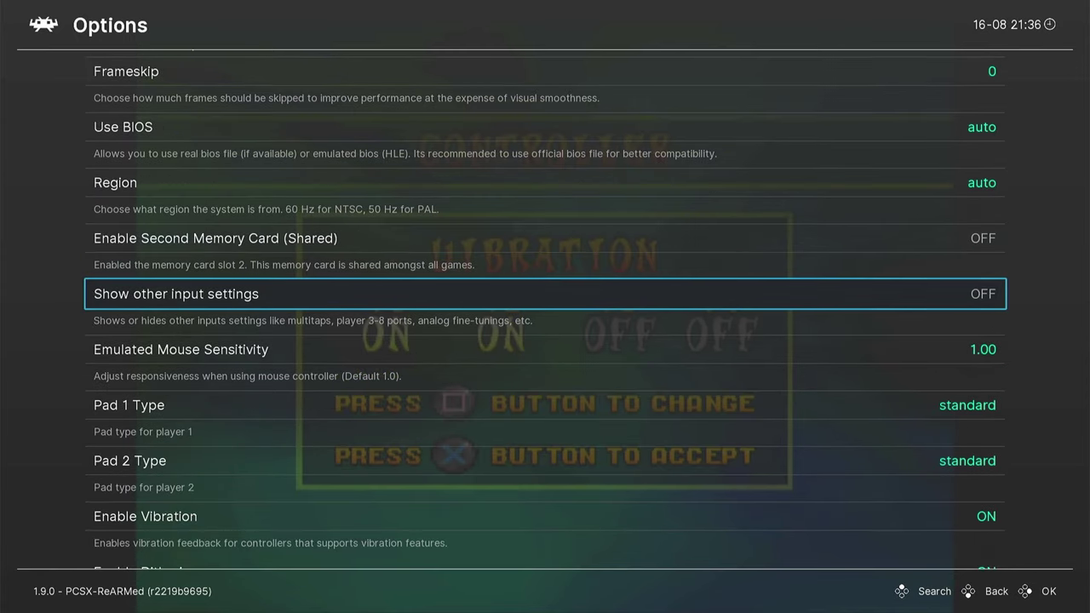
key("Right")
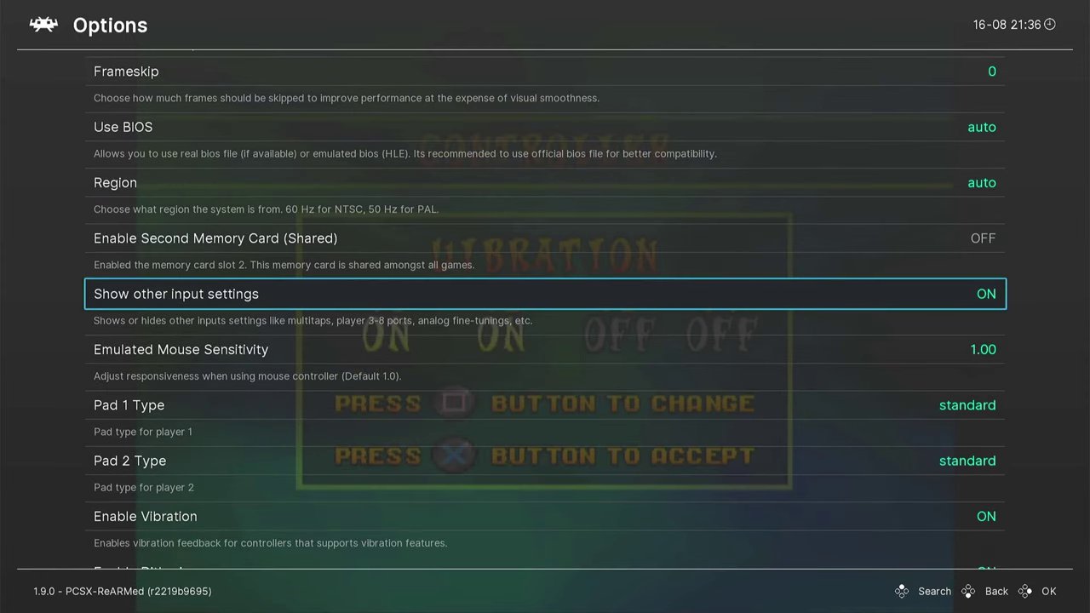
Leave the core options and relaunch Crash Bash on the PCSX ReARMed core
key("BackSpace")
key("Return")
key("Return")
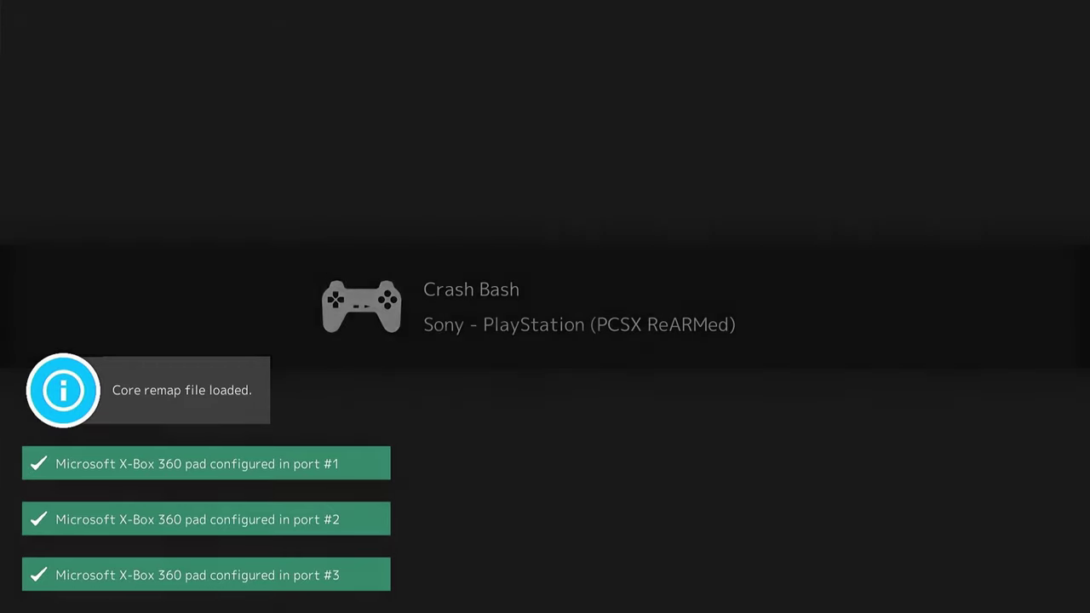
In the core options, set Pad 3 Type to dualshock and switch Pad 4 Type from none to analog
key("F1")
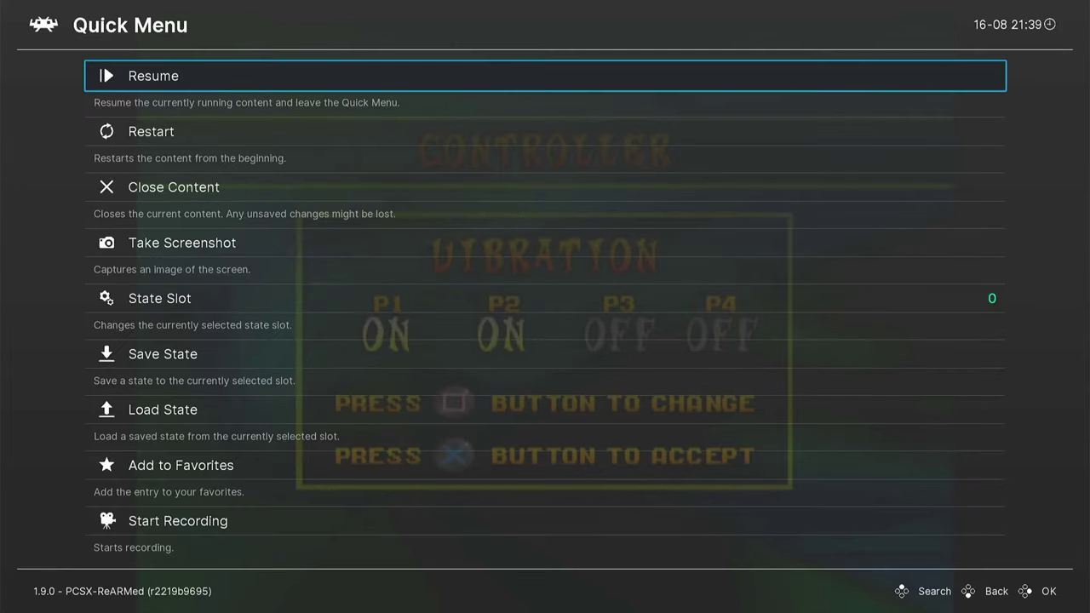
key("Down")
key("Down")
key("Down")
key("Down")
key("Down")
key("Down")
key("Down")
key("Down")
key("Down")
key("Down")
key("Return")
key("Down")
key("Down")
key("Down")
key("Down")
key("Down")
key("Down")
key("Down")
key("Down")
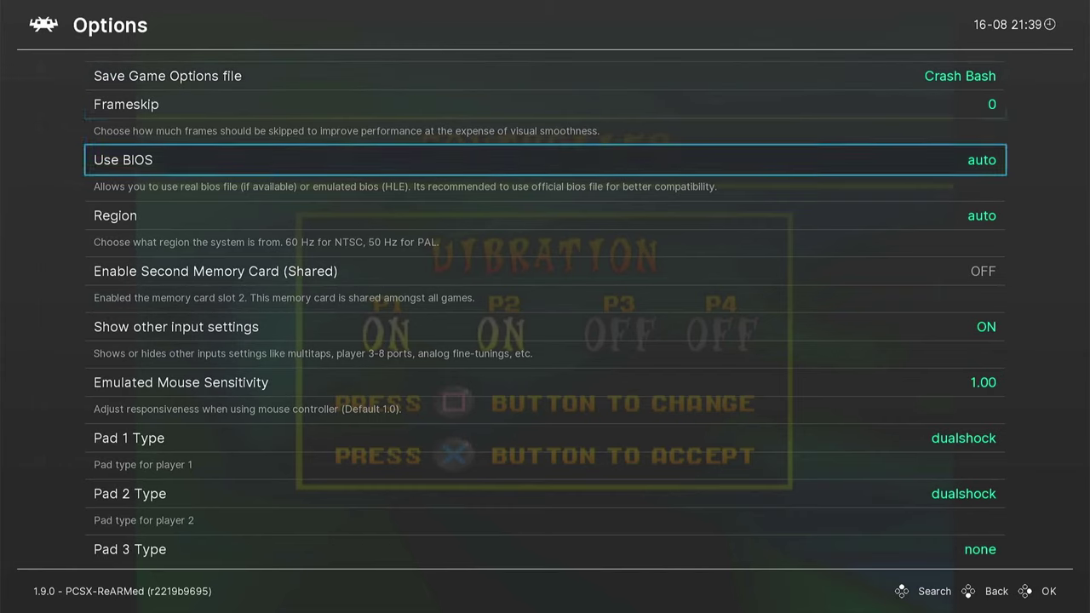
key("Down")
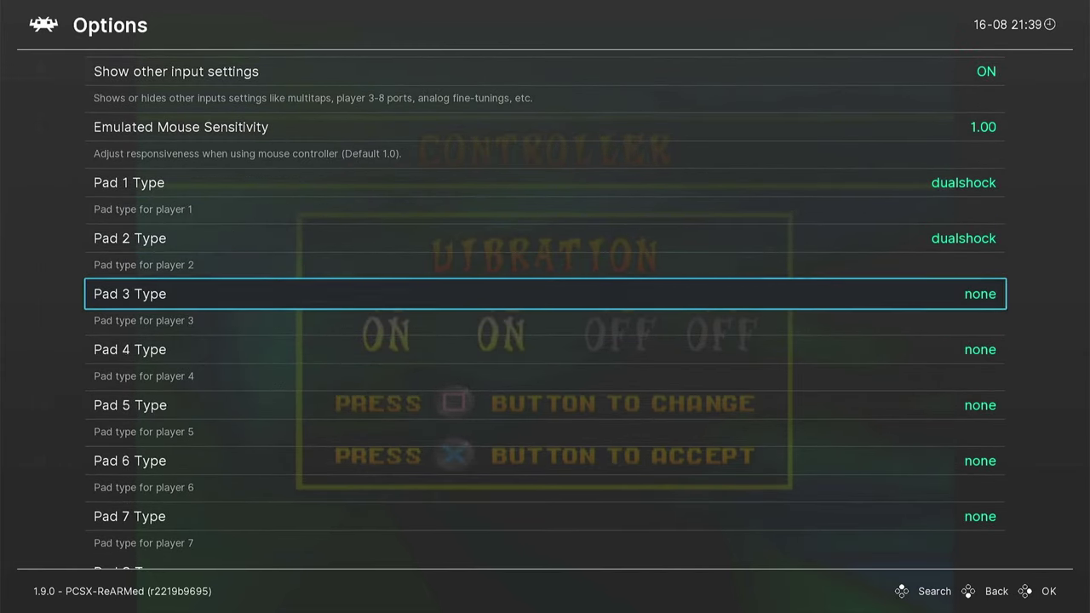
key("Down")
key("Right")
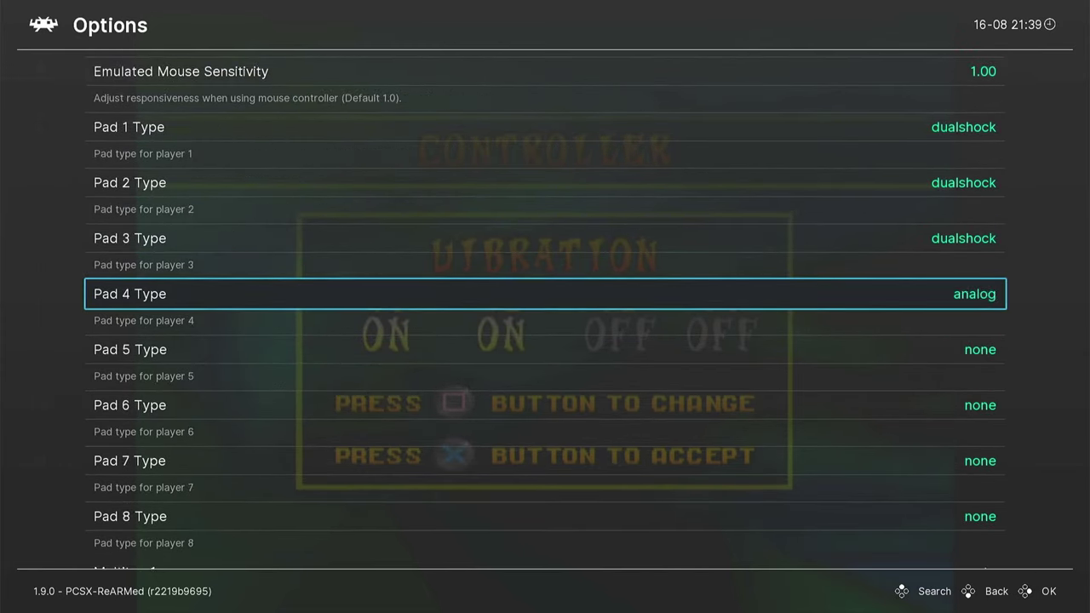
Save the game options file for Crash Bash and restart the game
key("Down")
key("Down")
key("Down")
key("Down")
key("Down")
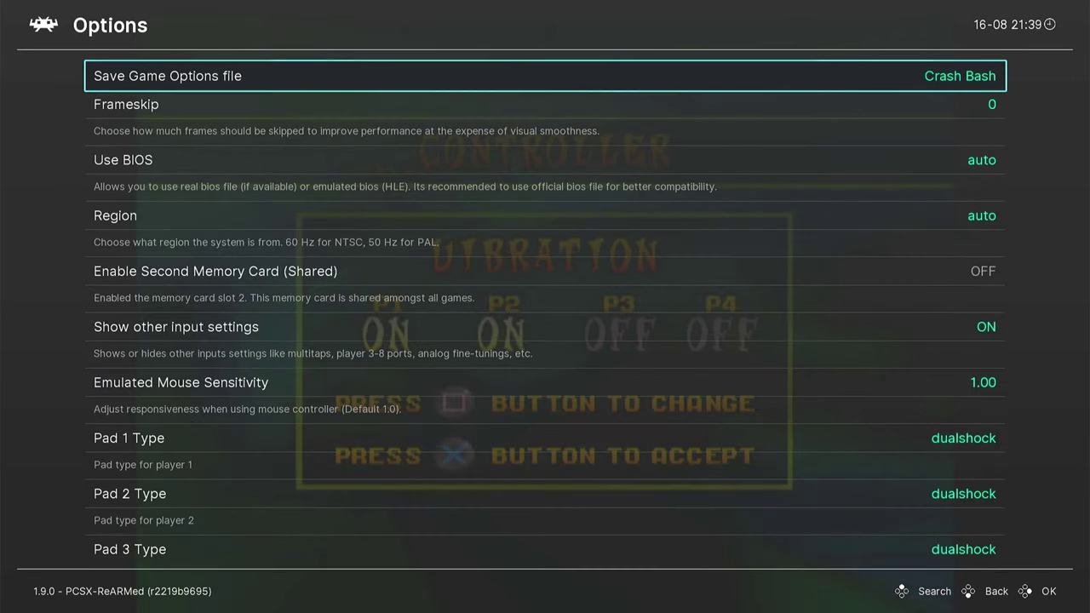
key("Return")
key("h")
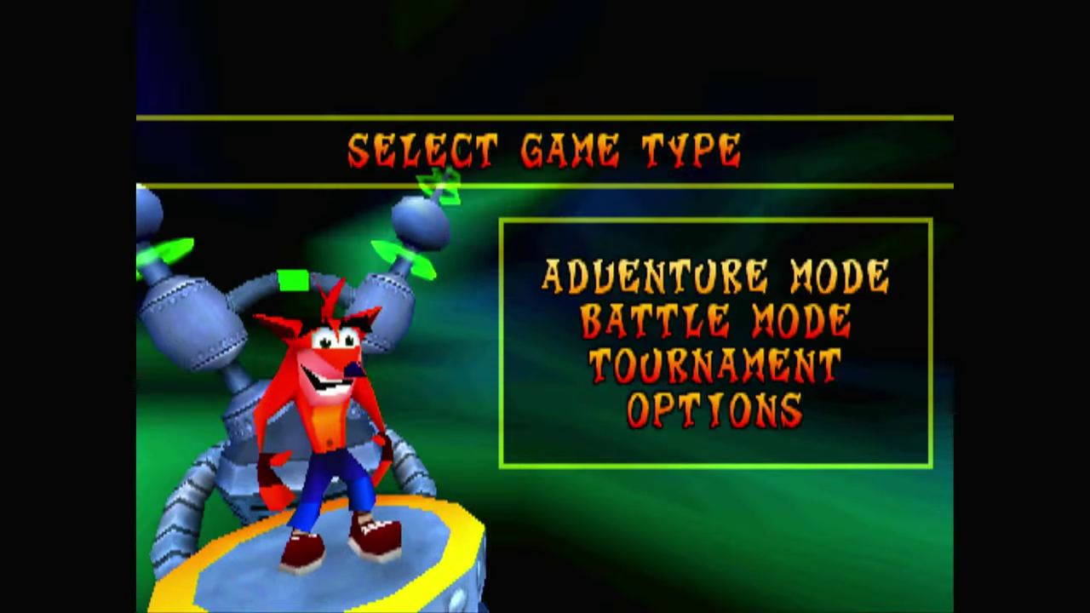
Choose Tournament as the game type and move Crash around the arena in the four-character match
key("Down")
key("Down")
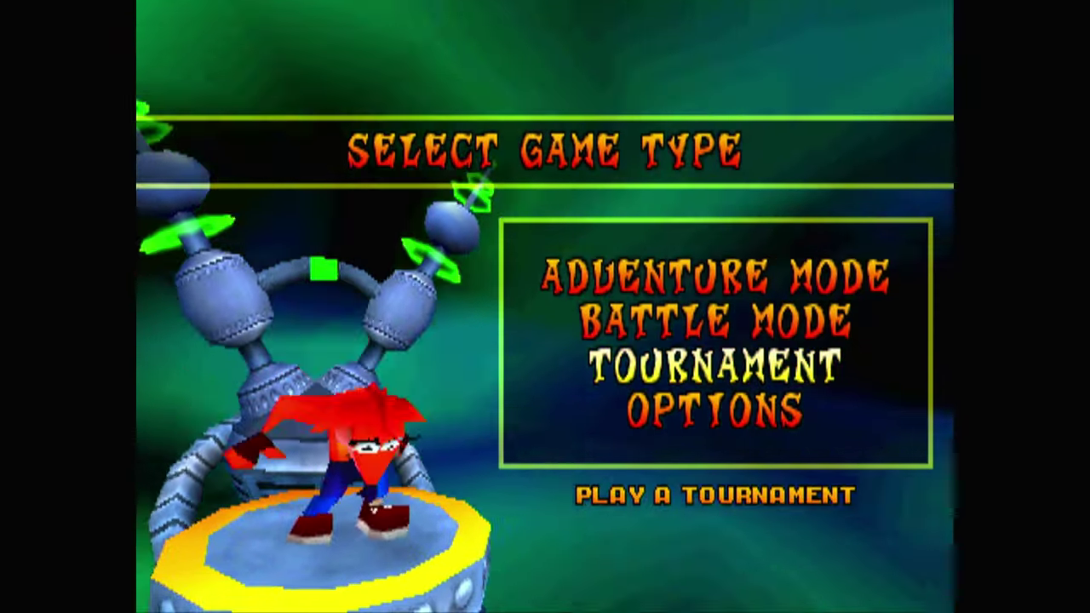
key("z")
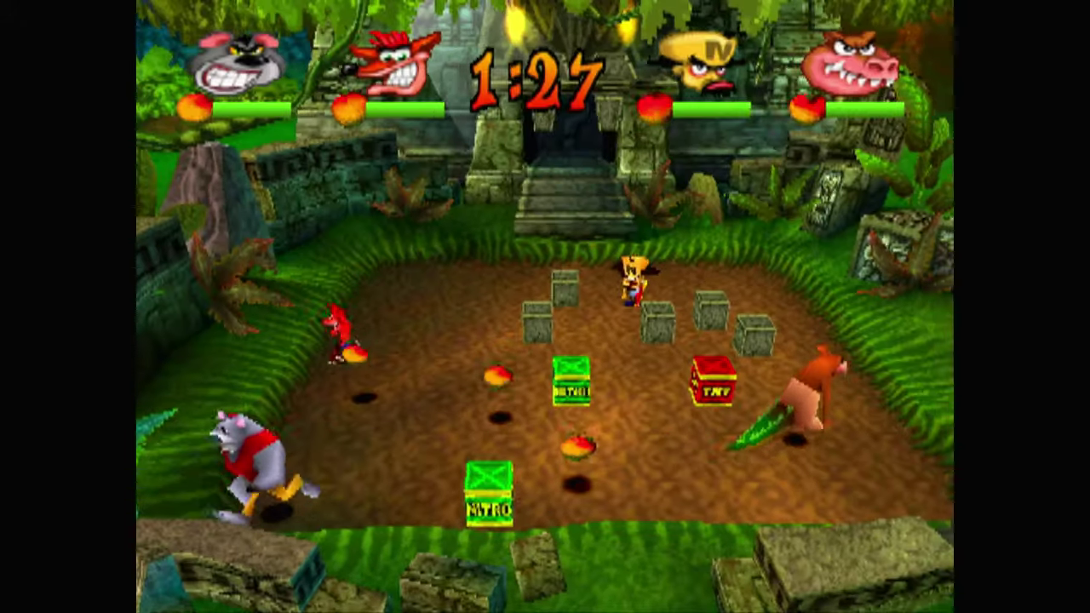
key("Right")
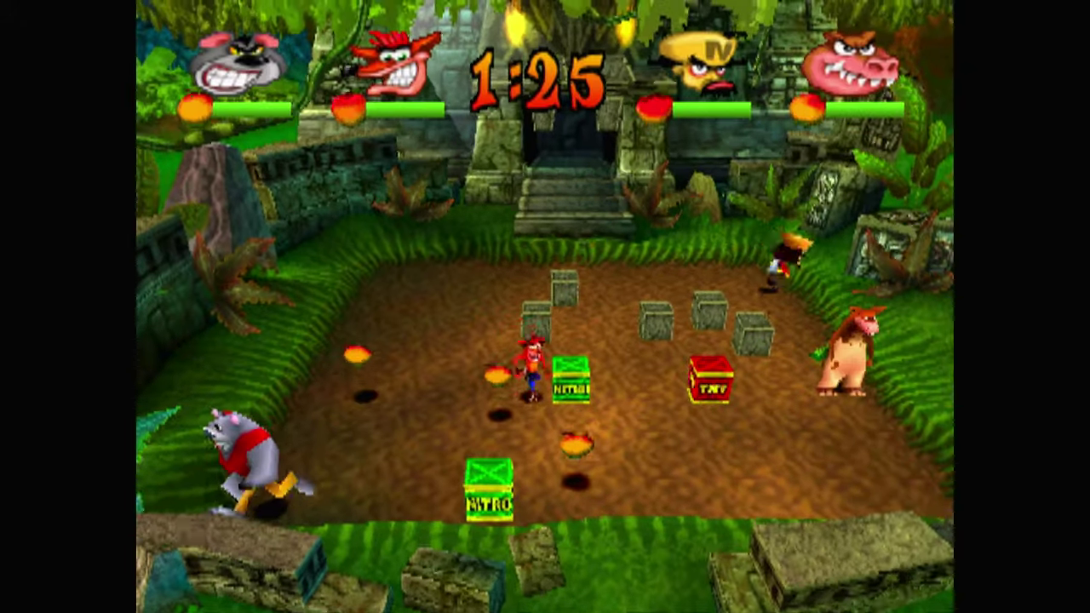